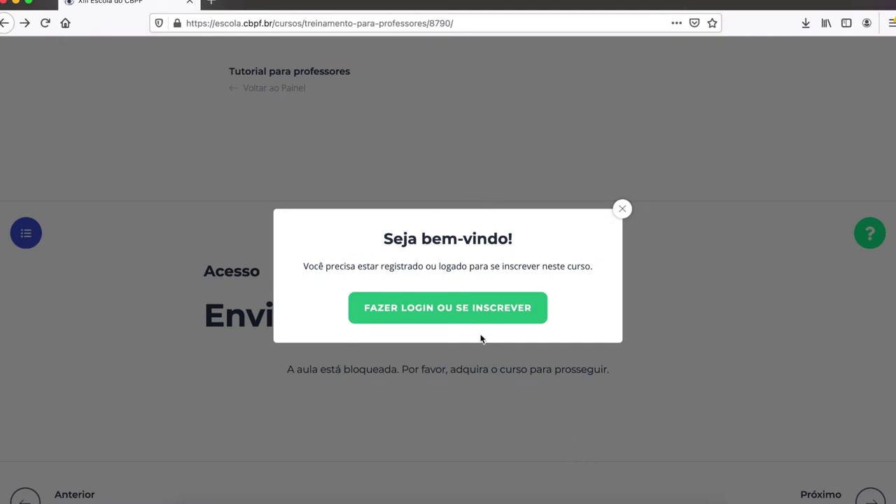
# - Log in from the locked lesson's welcome prompt by filling the e-mail and password fields with the first saved account
pyautogui.click(466, 309)
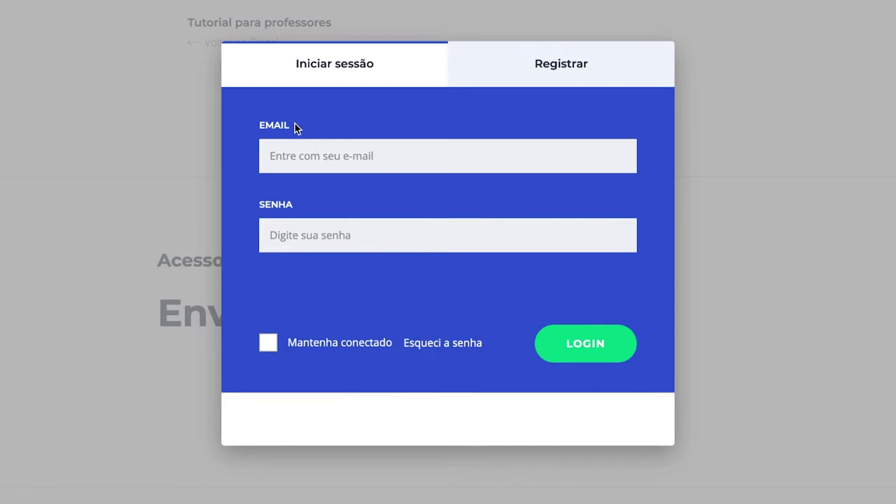
pyautogui.click(376, 154)
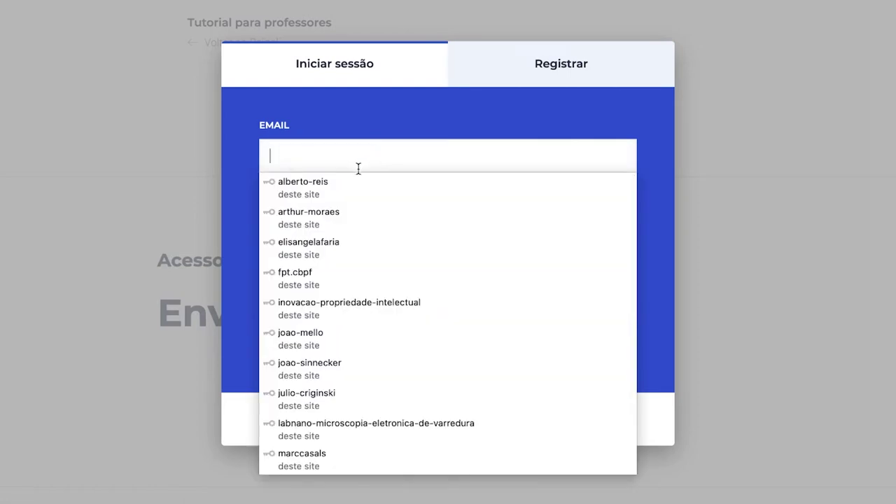
pyautogui.click(316, 183)
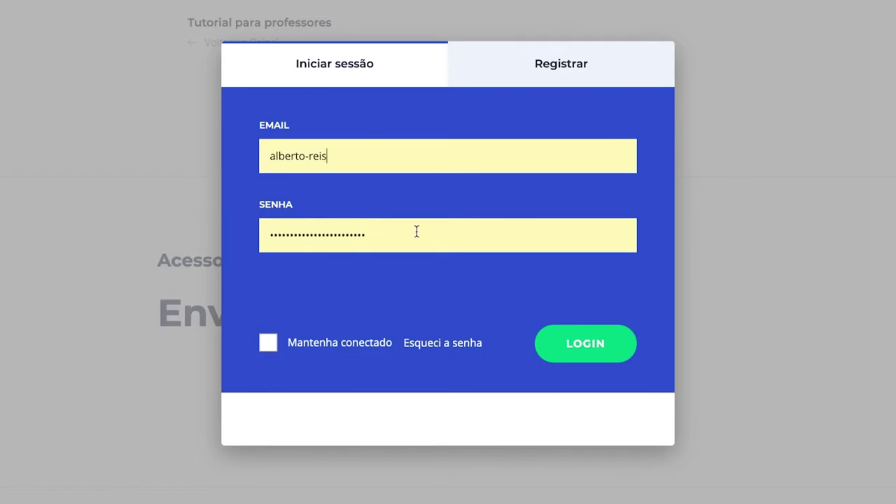
pyautogui.click(588, 345)
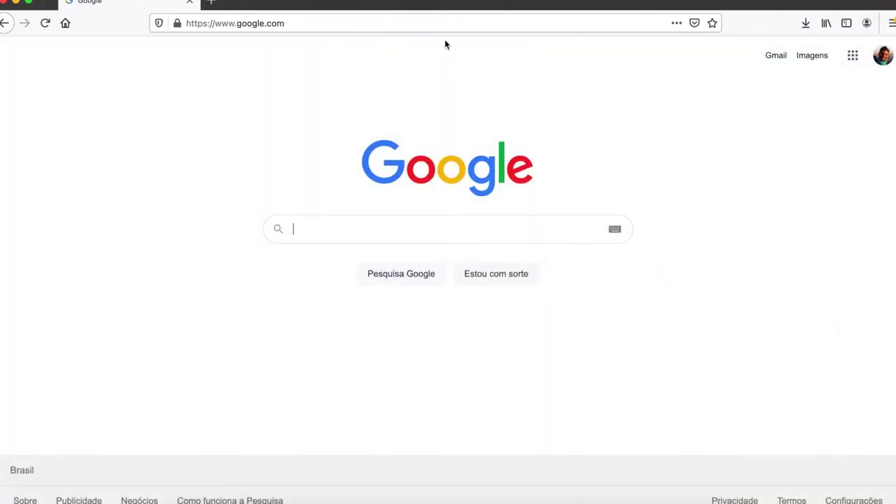
# - Go to escola.cbpf.br and open the site's login page
pyautogui.click(434, 26)
pyautogui.write('escola.cbpf.br/')
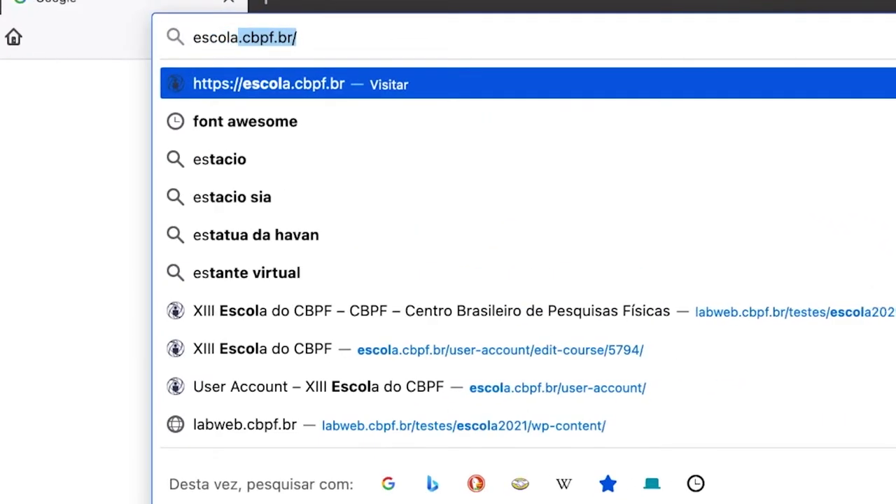
pyautogui.press('Return')
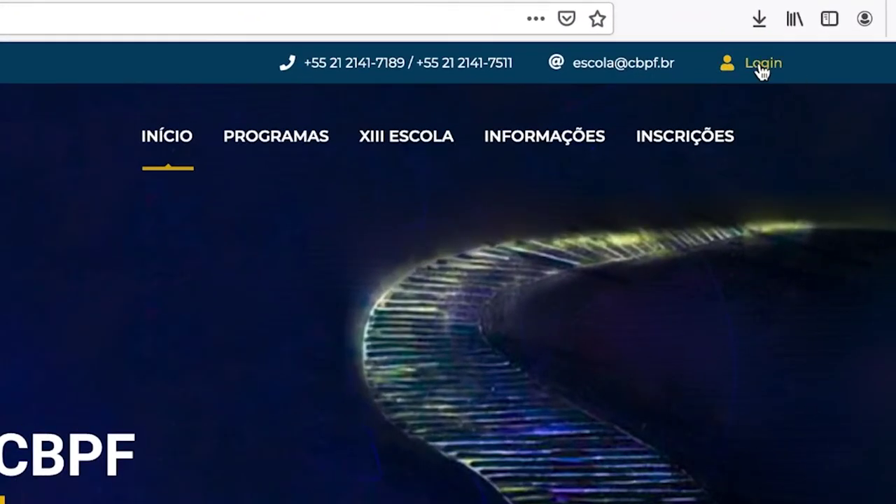
pyautogui.click(761, 67)
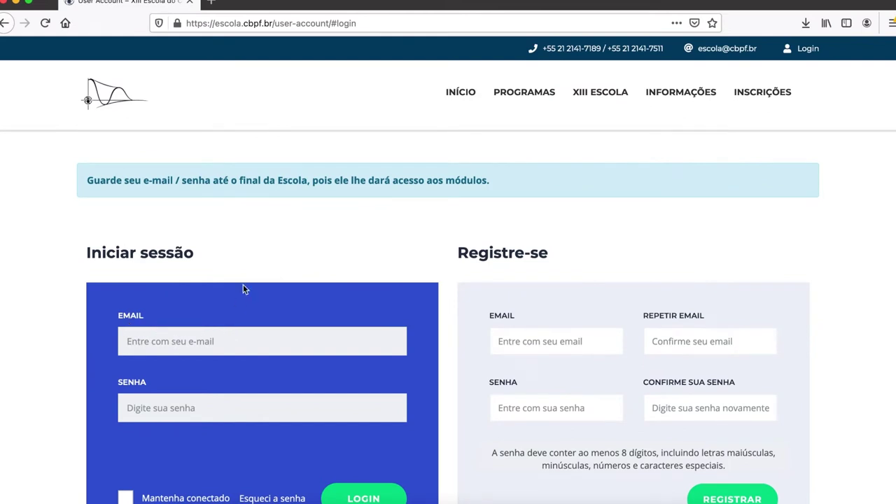
# - Sign in to the account by filling the e-mail and password fields with the first saved login
pyautogui.scroll(-2, 243, 289)
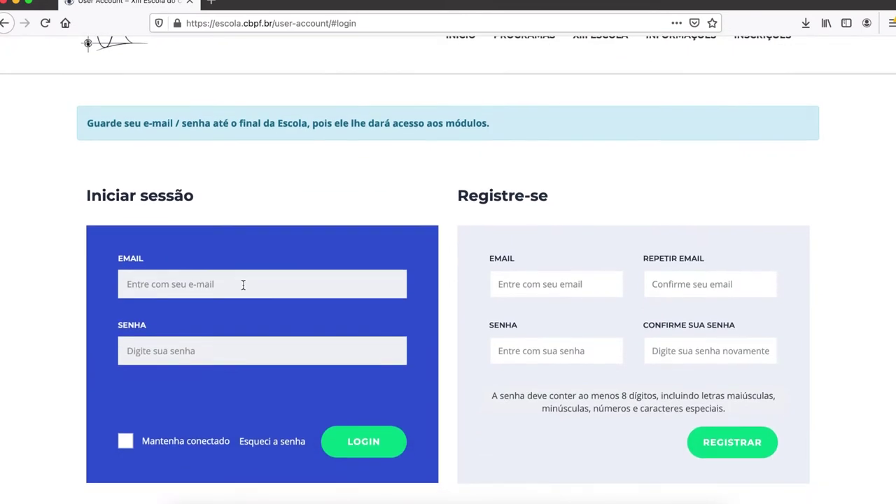
pyautogui.click(244, 285)
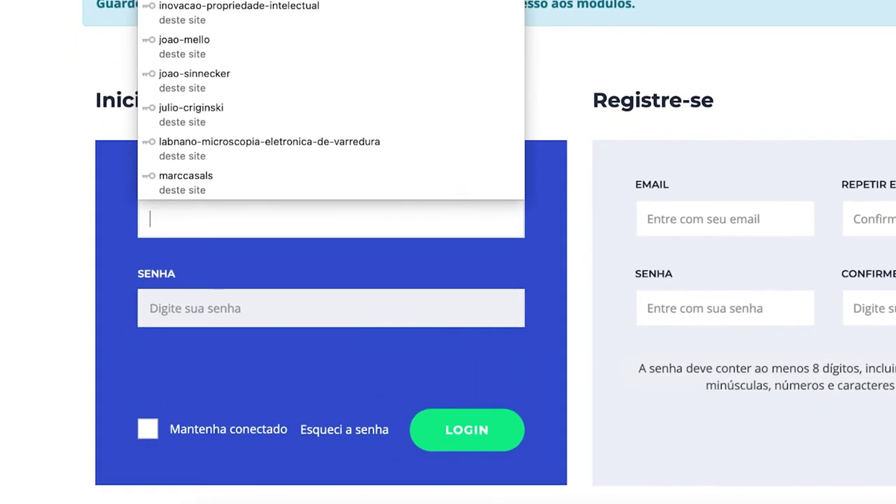
pyautogui.press('Down')
pyautogui.press('Return')
pyautogui.click(484, 424)
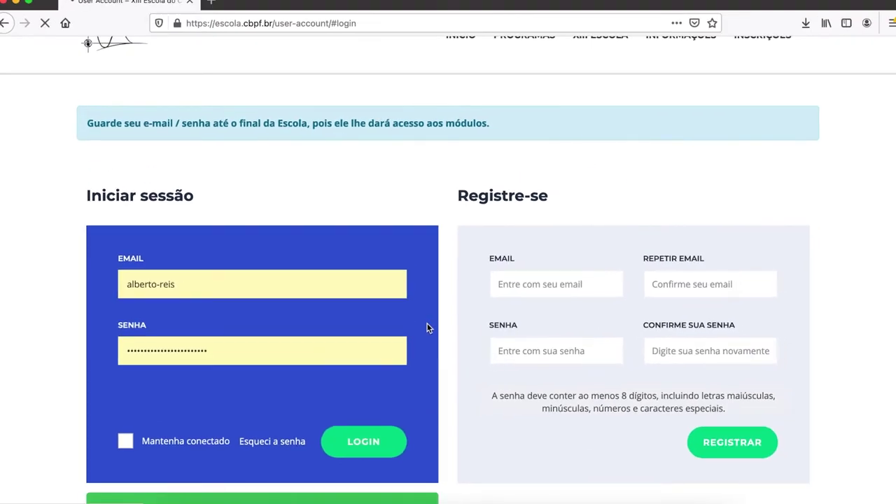
# - Open the "Tutorial para professores" course from the professor's profile page and view its agenda
pyautogui.scroll(-3, 429, 327)
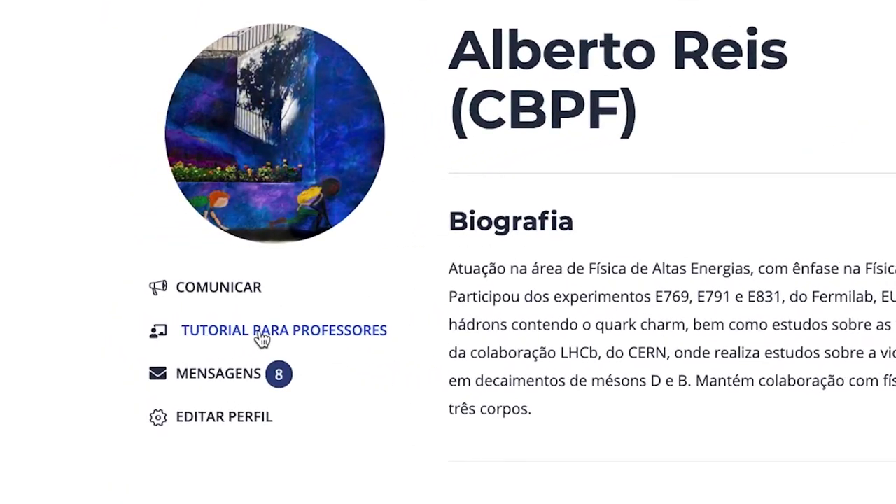
pyautogui.click(317, 334)
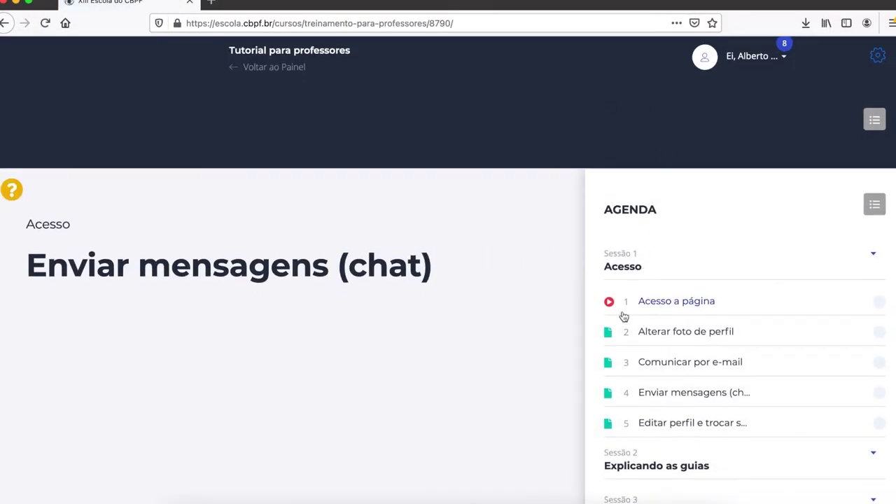
pyautogui.scroll(1, 488, 281)
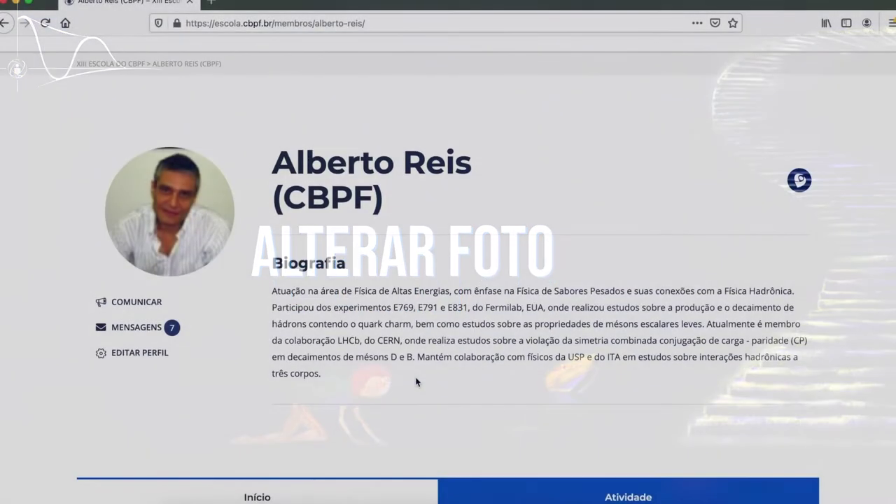
# - Replace the profile photo with the image file "Entrada Escola do CBPF.png"
pyautogui.moveTo(182, 211)
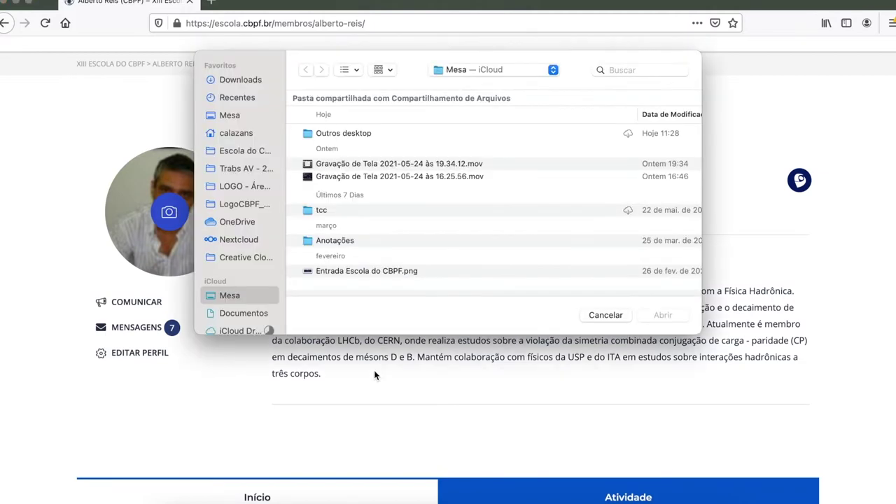
pyautogui.doubleClick(366, 272)
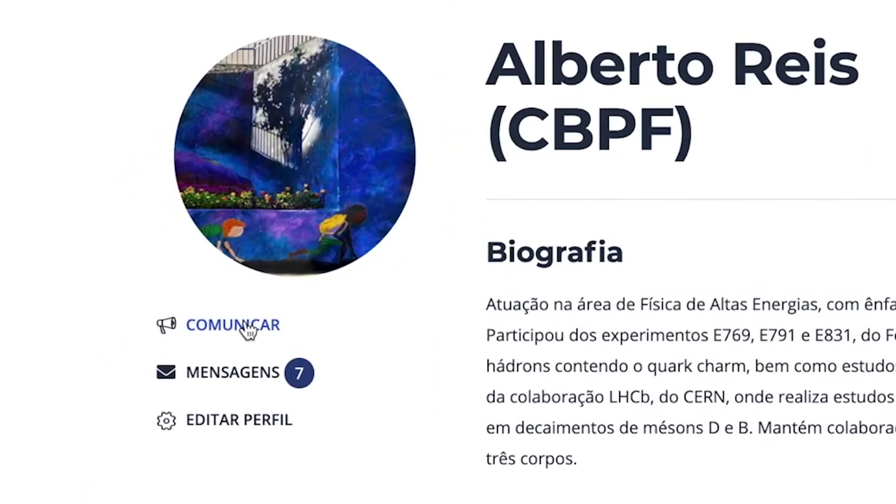
# - Compose the e-mail "Mensagem de exemplo" to the students of the course "Grandes enigmas da física de altas energias contemporânea"
pyautogui.click(248, 331)
pyautogui.click(587, 225)
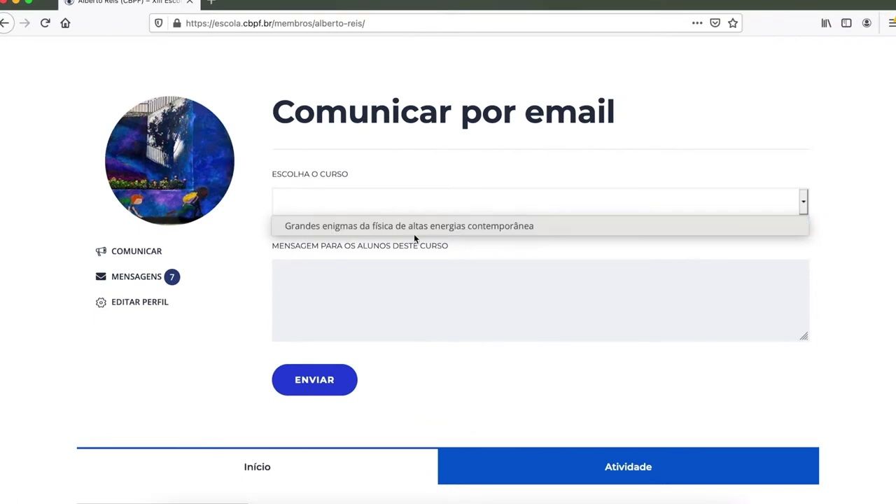
pyautogui.click(412, 226)
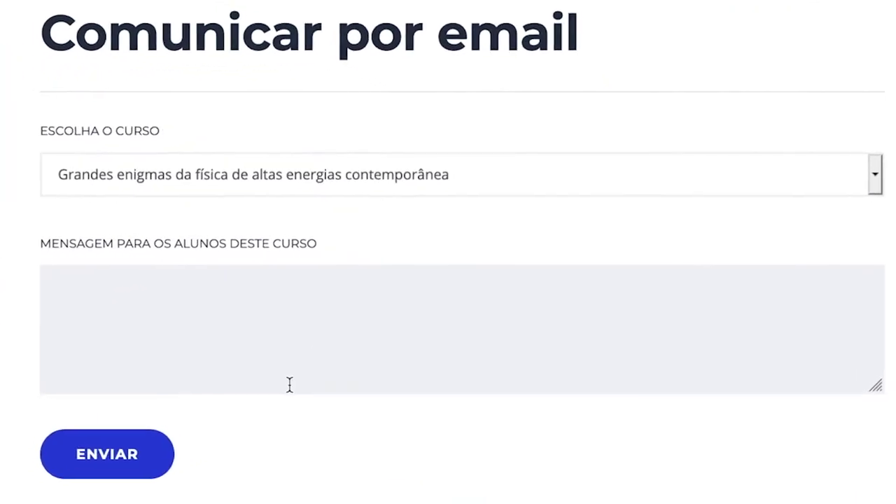
pyautogui.click(258, 355)
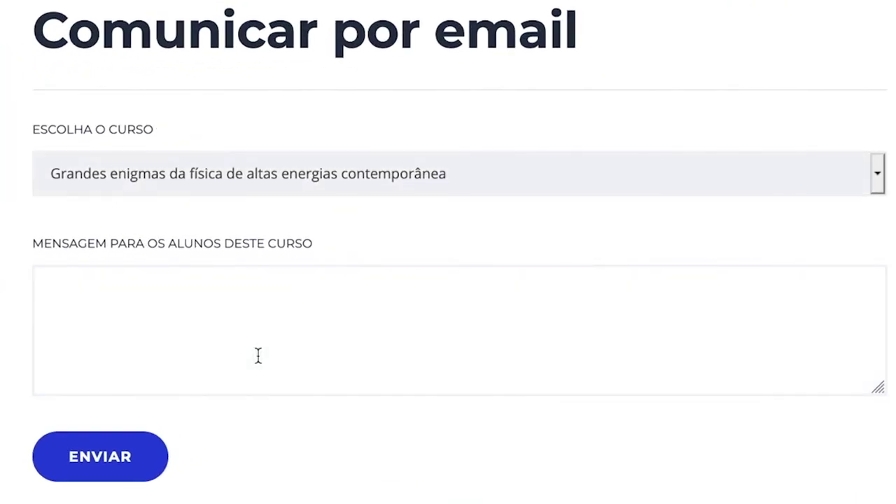
pyautogui.write('Mensagem de e')
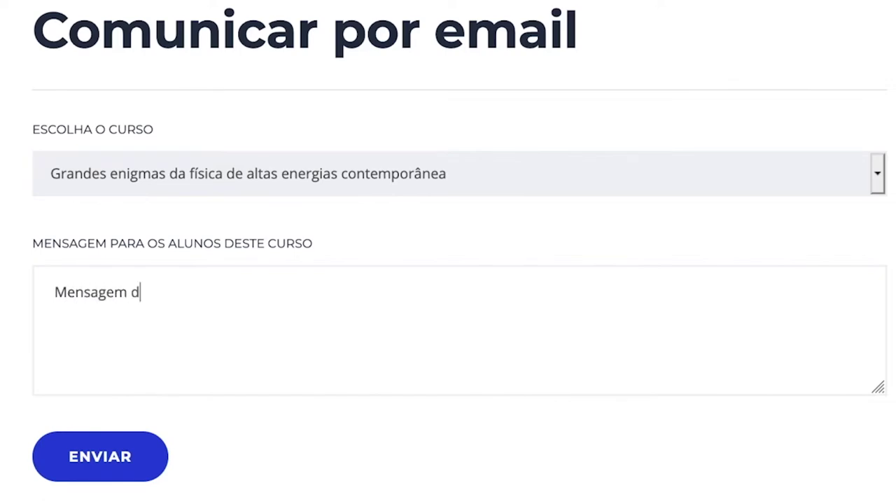
pyautogui.write('xemplo')
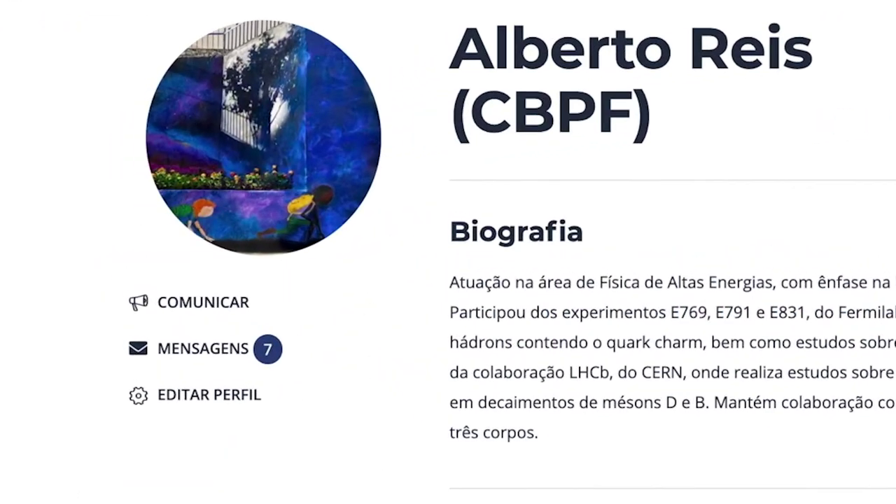
# - Open the account's chat messages and send "Olá professora, tudo bem?" to the first contact in the conversation list
pyautogui.click(204, 348)
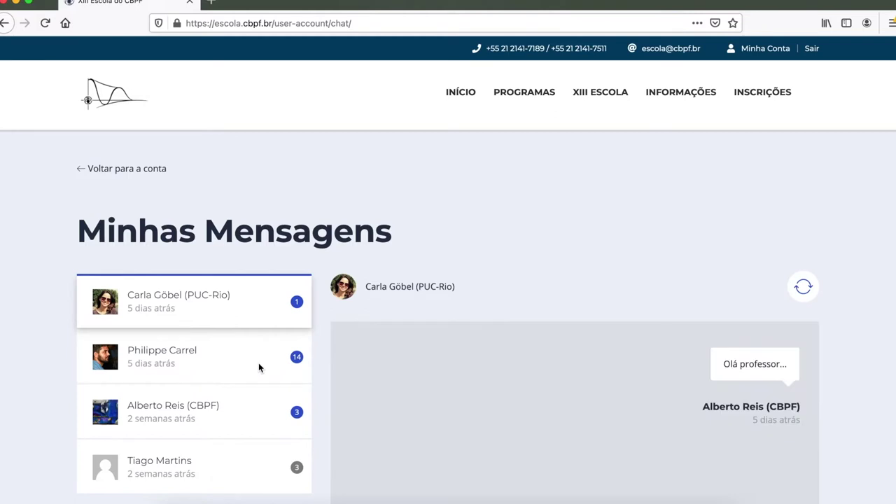
pyautogui.scroll(-3, 259, 368)
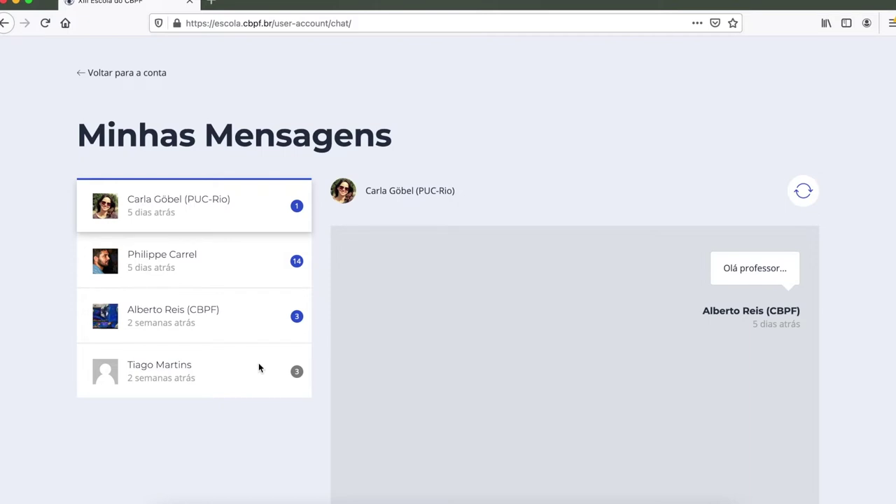
pyautogui.scroll(-5, 211, 349)
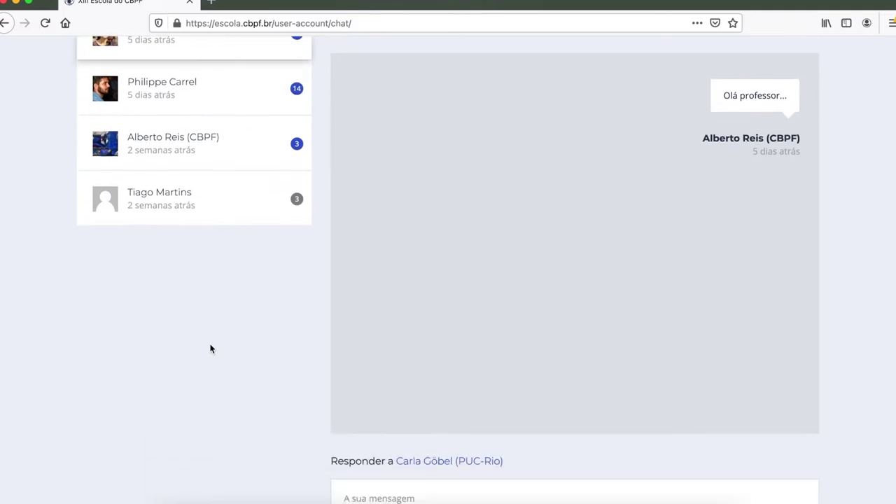
pyautogui.scroll(-1, 381, 396)
pyautogui.click(396, 409)
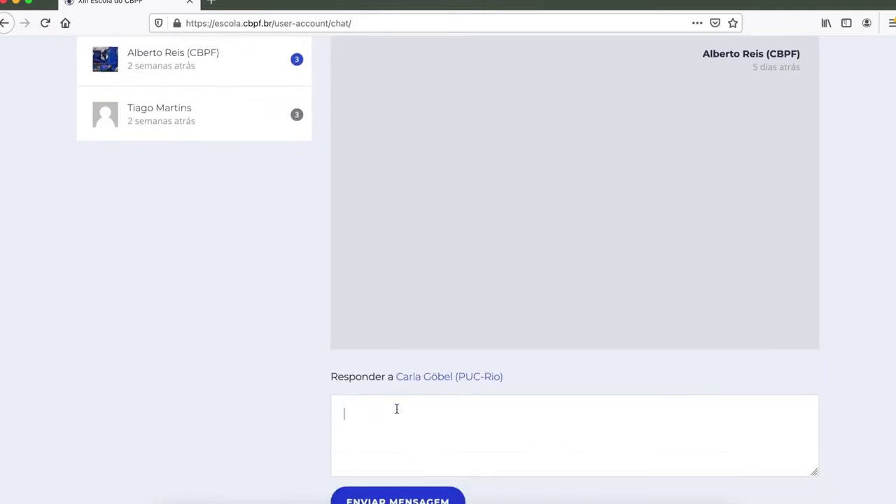
pyautogui.write('Olá professora, tudo bem?')
pyautogui.scroll(-1, 396, 446)
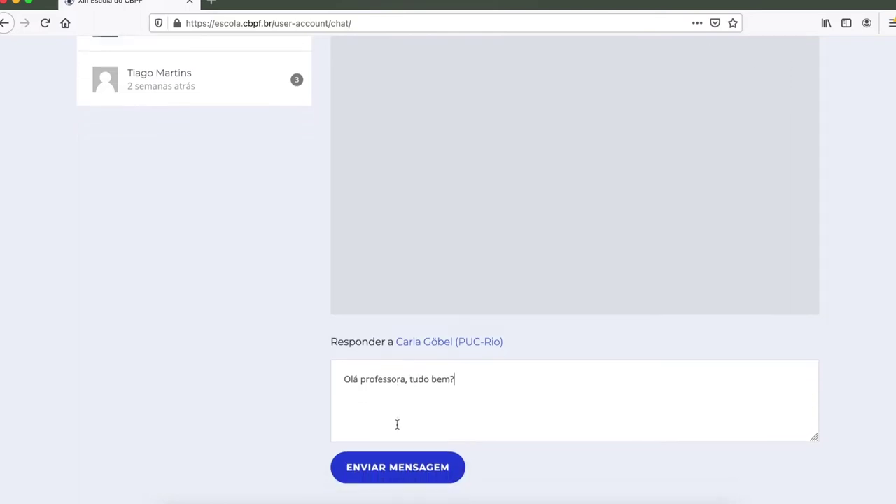
pyautogui.click(410, 466)
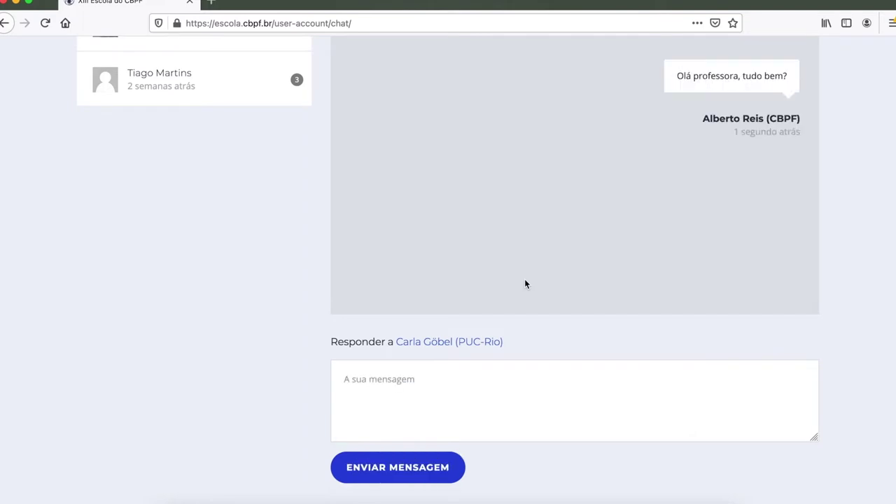
pyautogui.scroll(5, 524, 279)
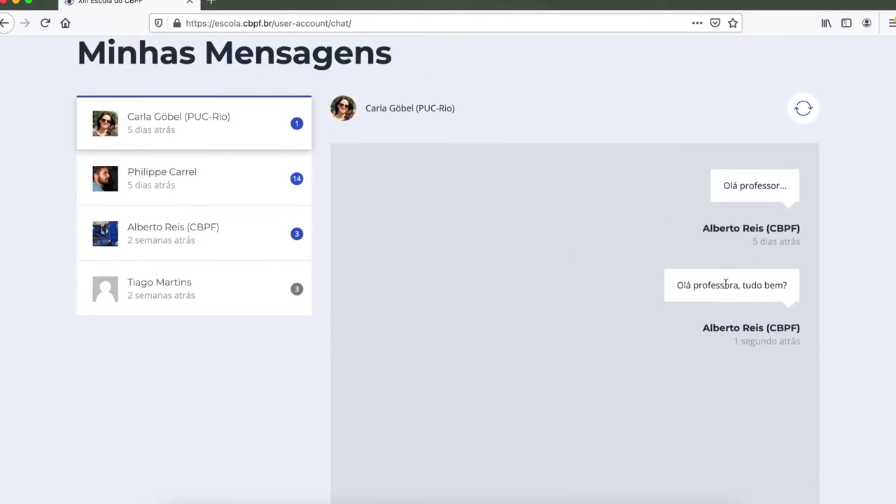
pyautogui.scroll(3, 726, 283)
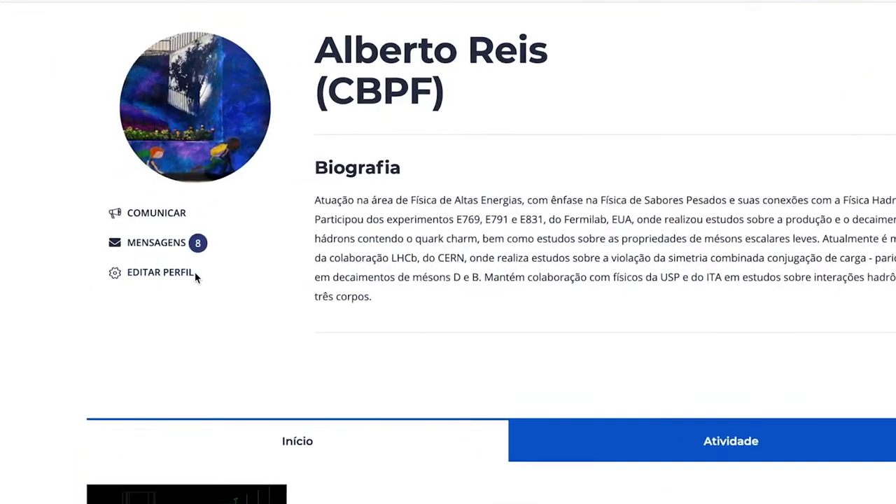
# - Open the profile editing form and go through its first name, surname and biography fields
pyautogui.click(188, 275)
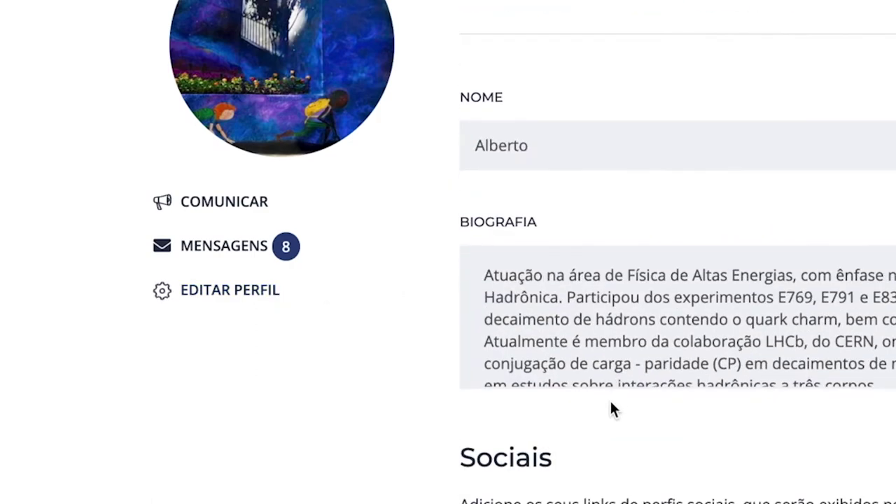
pyautogui.scroll(-1, 610, 405)
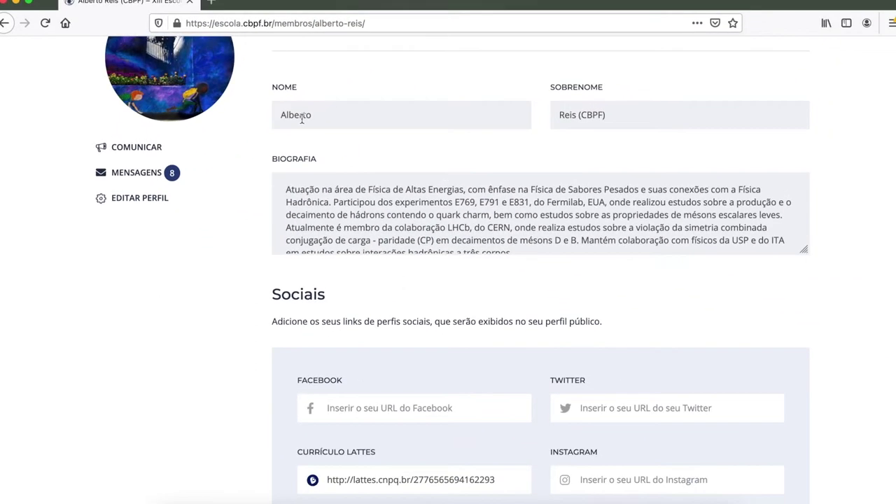
pyautogui.click(342, 118)
pyautogui.click(626, 119)
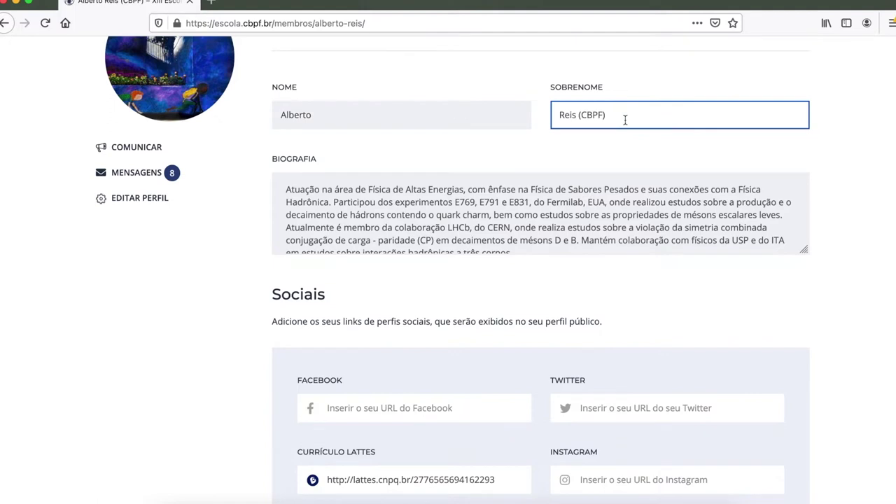
pyautogui.click(624, 207)
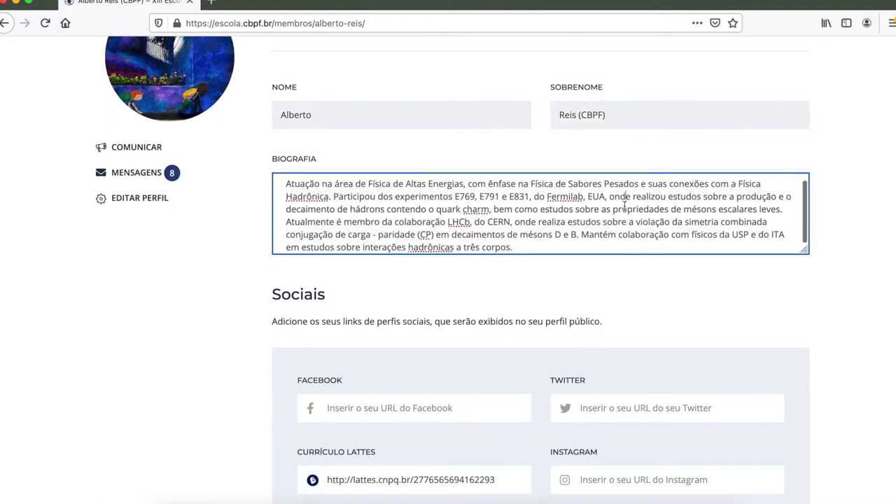
# - Go through the social profile link fields for Facebook, Instagram and Currículo Lattes in the Sociais section
pyautogui.scroll(-3, 624, 208)
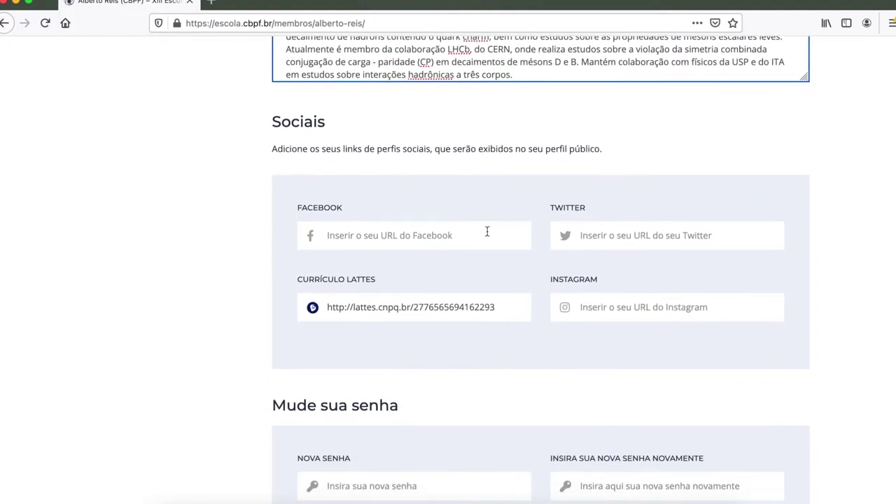
pyautogui.click(488, 231)
pyautogui.click(616, 319)
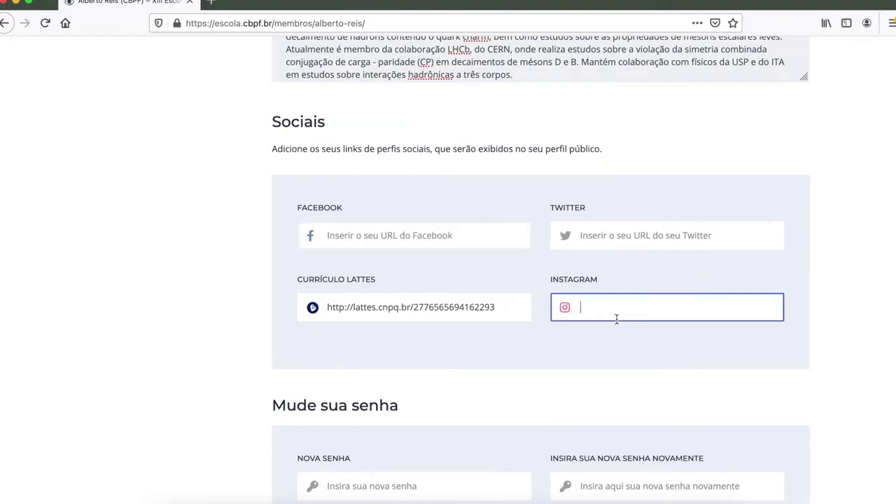
pyautogui.scroll(-1, 617, 321)
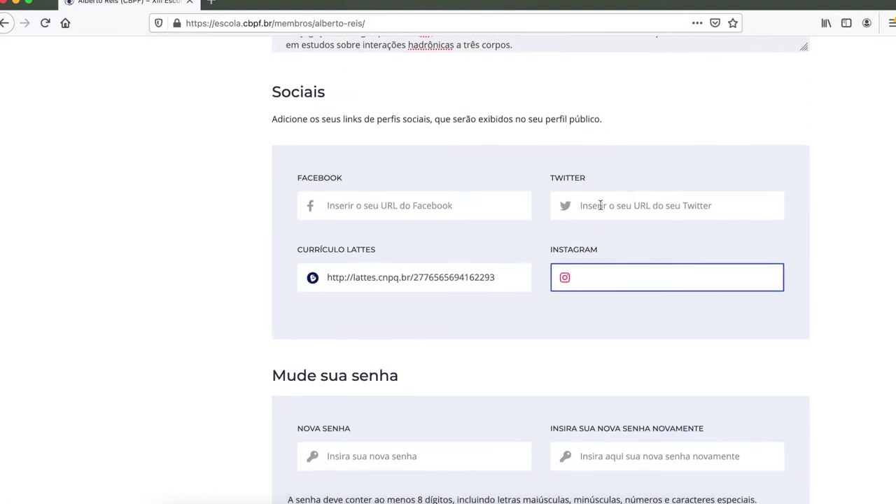
pyautogui.click(445, 214)
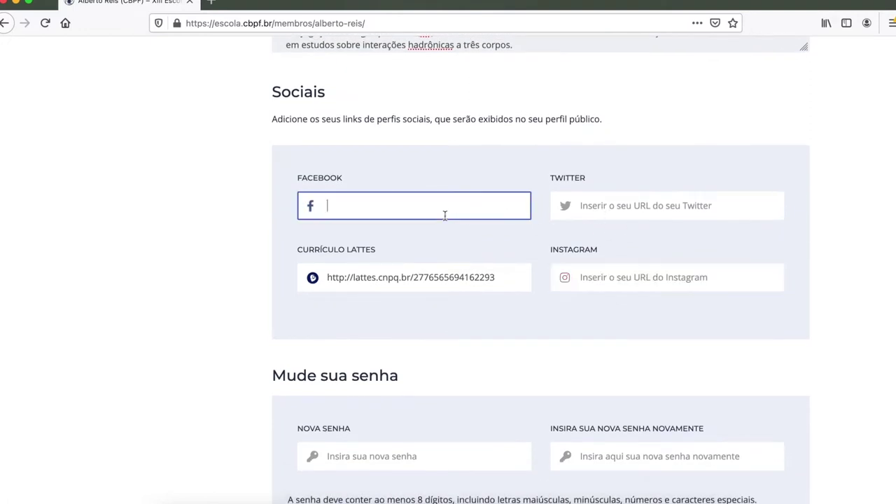
pyautogui.scroll(-1, 458, 227)
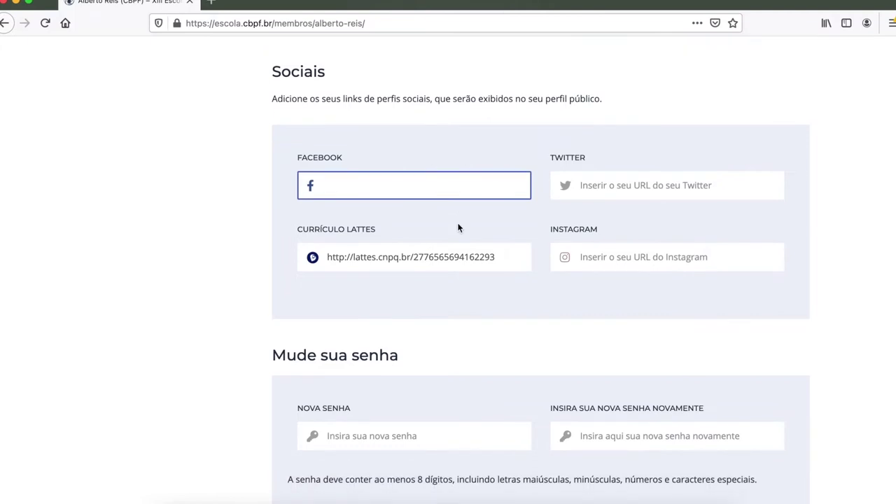
pyautogui.click(460, 247)
# - Go to the password change fields at the end of the profile form and save the profile changes
pyautogui.scroll(-3, 508, 321)
pyautogui.click(631, 336)
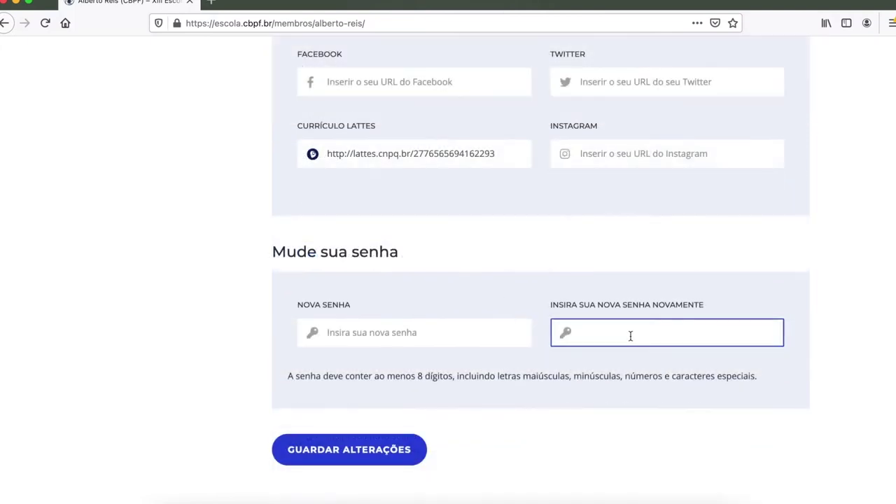
pyautogui.click(414, 442)
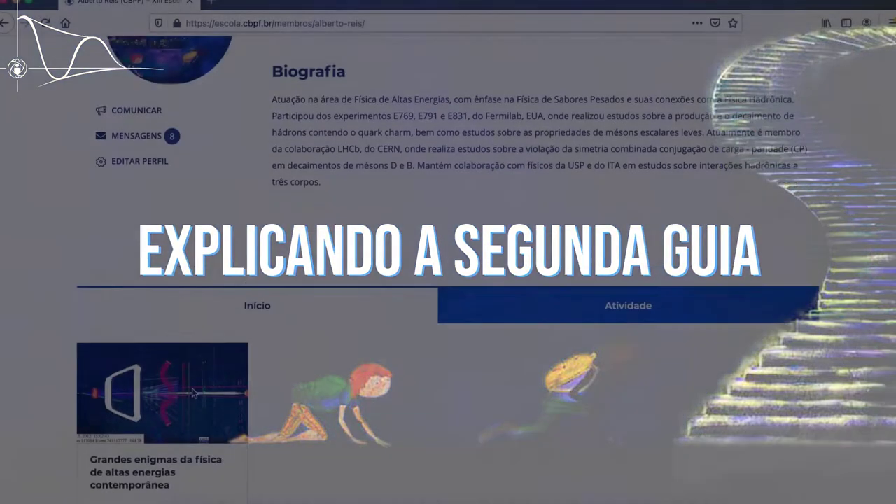
# - Look over the professor's course card on the profile, and view the profile's personal activity feed
pyautogui.scroll(-3, 191, 388)
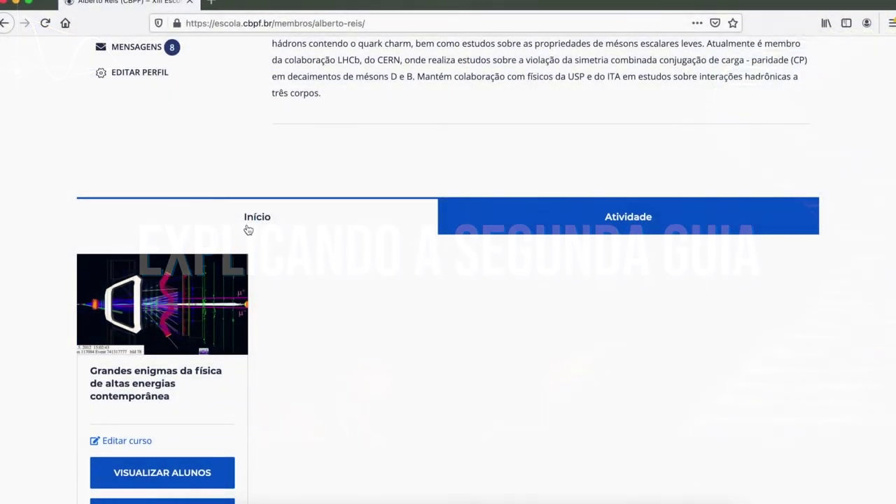
pyautogui.scroll(-3, 248, 230)
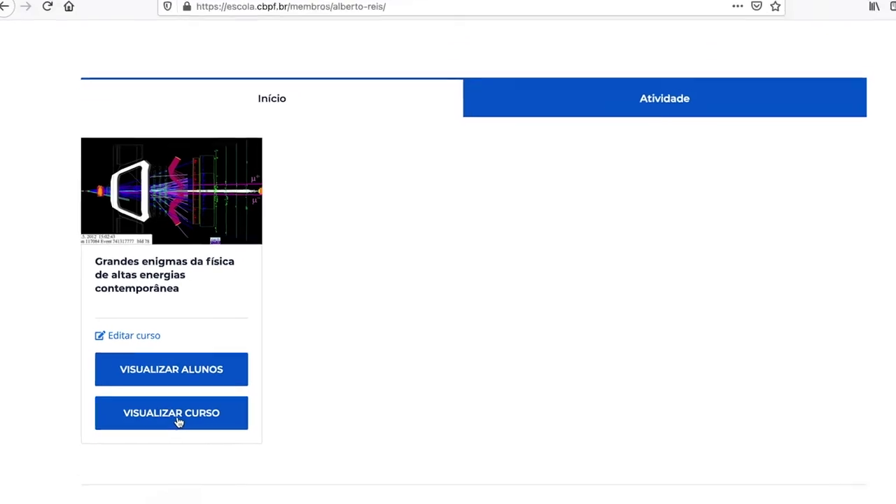
pyautogui.click(559, 123)
pyautogui.scroll(-6, 558, 125)
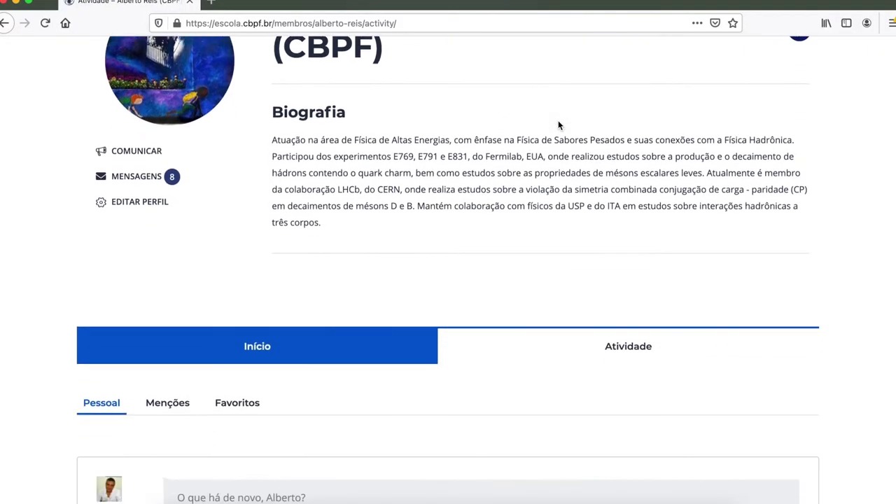
pyautogui.scroll(1, 558, 125)
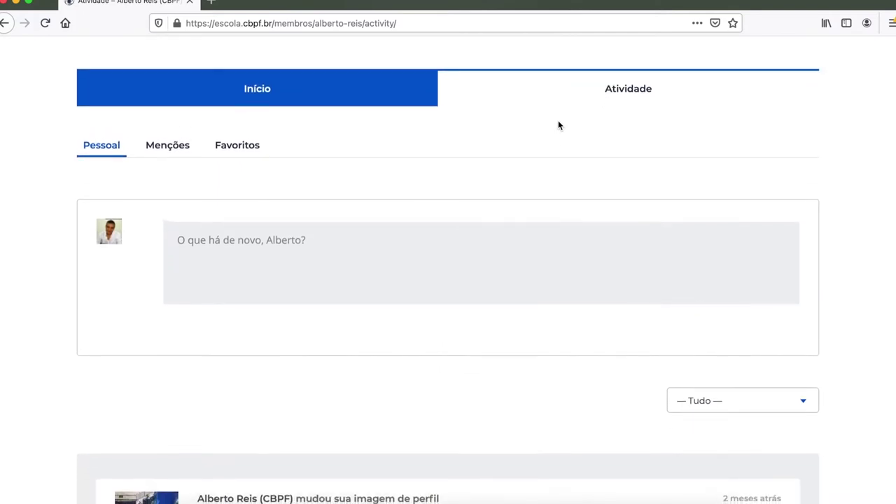
pyautogui.scroll(-3, 559, 126)
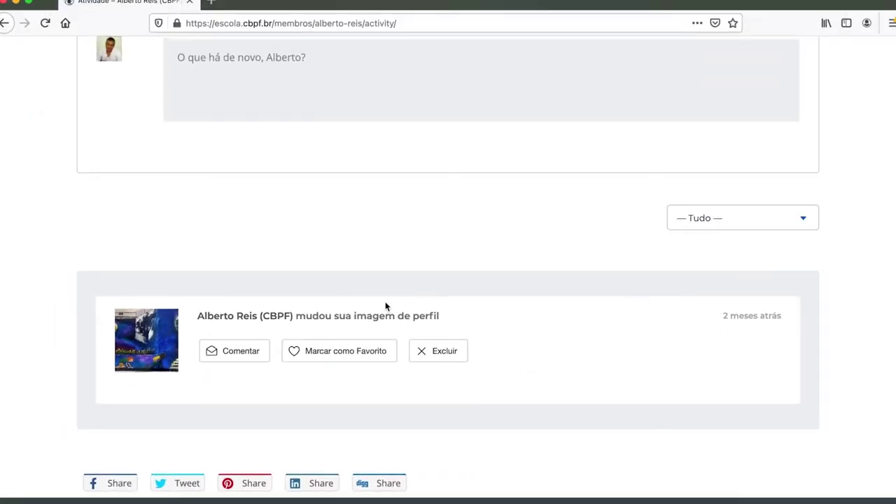
pyautogui.scroll(5, 264, 327)
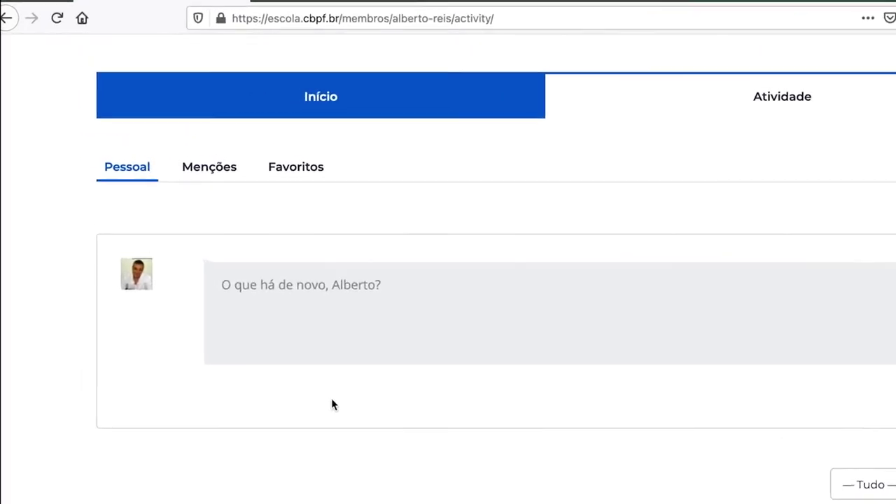
# - View the Menções and Favoritos lists of the profile's activity
pyautogui.click(236, 169)
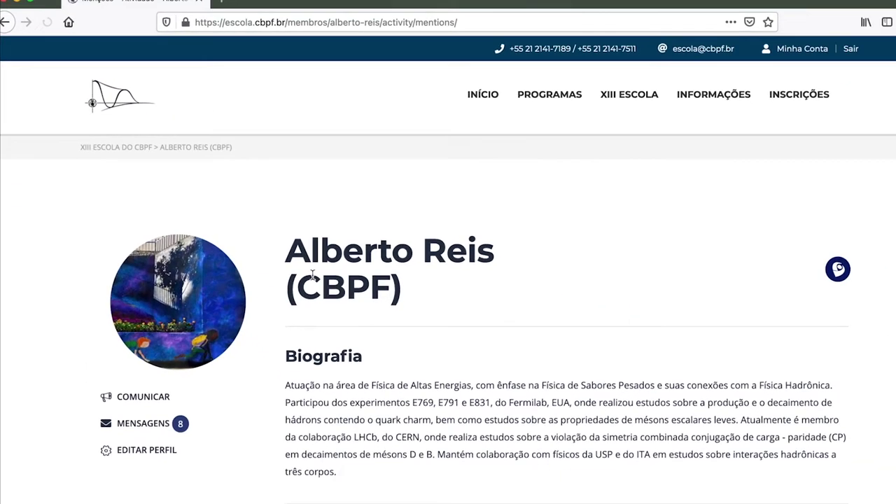
pyautogui.scroll(-10, 313, 275)
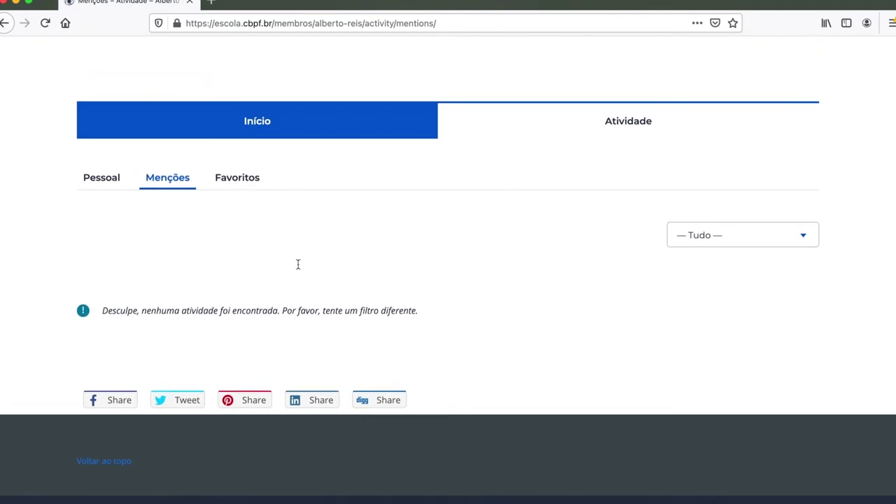
pyautogui.click(230, 181)
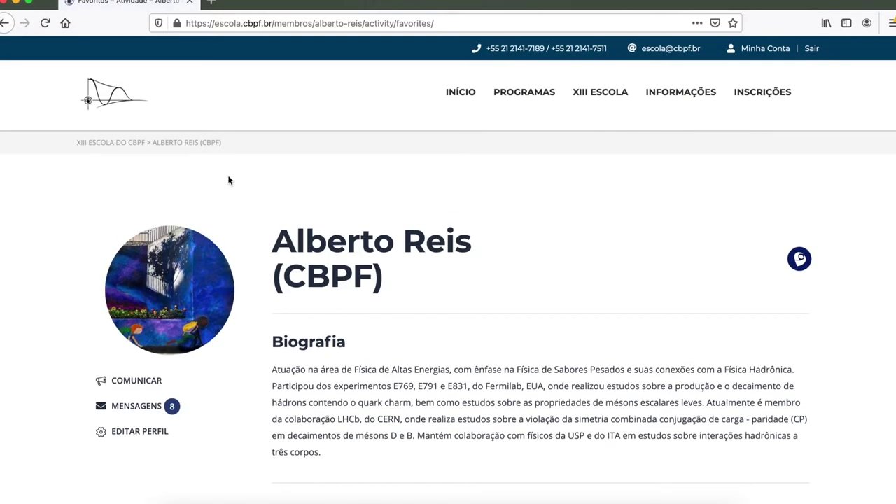
pyautogui.scroll(-10, 228, 181)
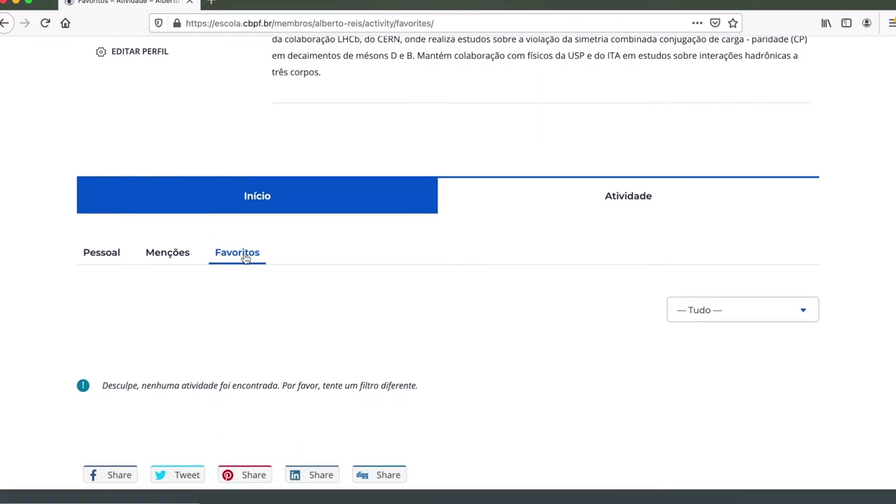
# - Return to the personal activity feed and mark the profile image change entry as a favorite
pyautogui.click(112, 254)
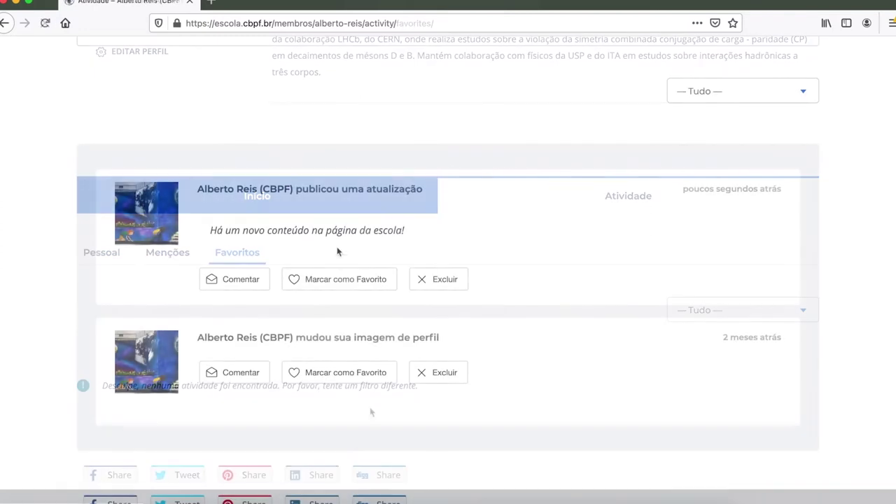
pyautogui.click(343, 279)
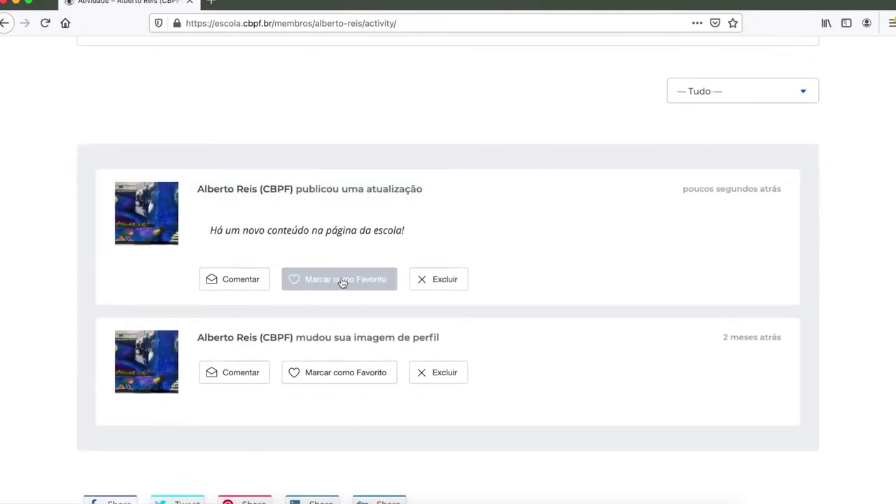
pyautogui.click(342, 371)
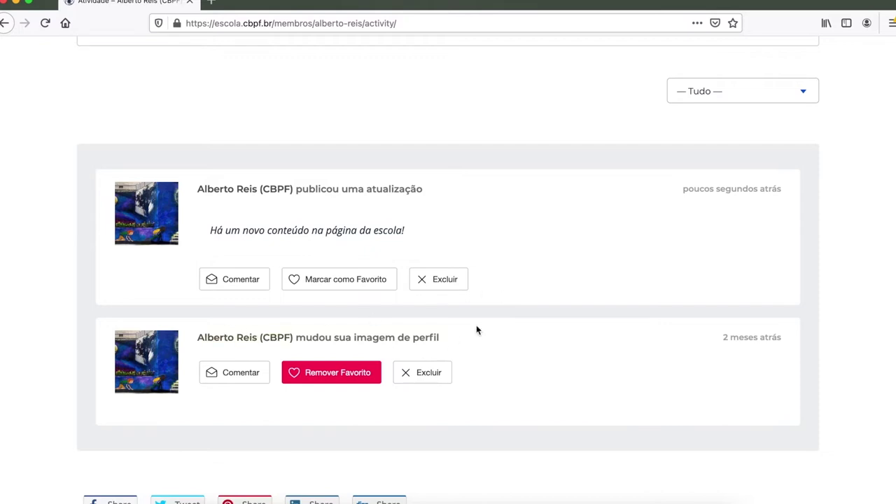
# - Reopen the Favoritos list of the activity section to check the favorited entry
pyautogui.scroll(5, 476, 327)
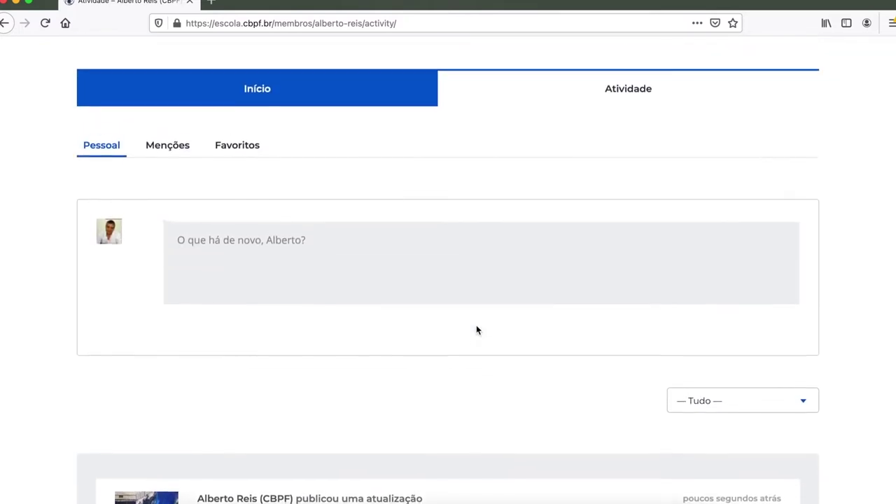
pyautogui.click(245, 162)
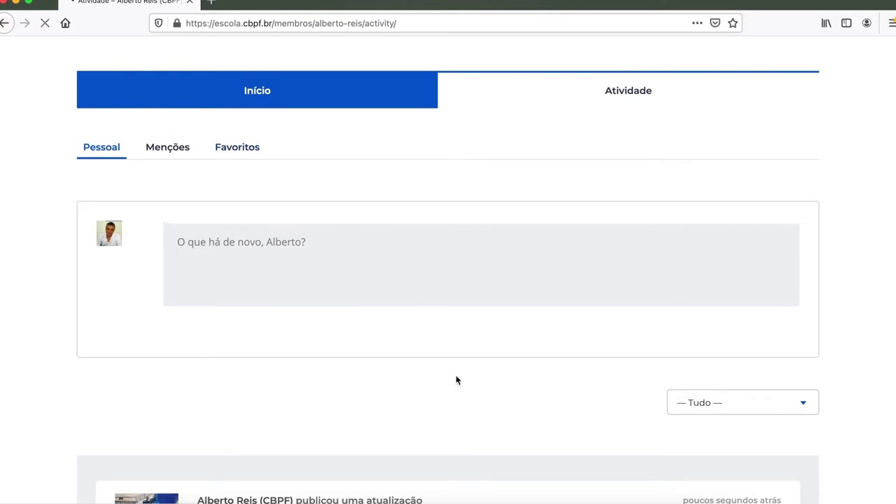
pyautogui.scroll(-10, 456, 378)
pyautogui.scroll(1, 456, 376)
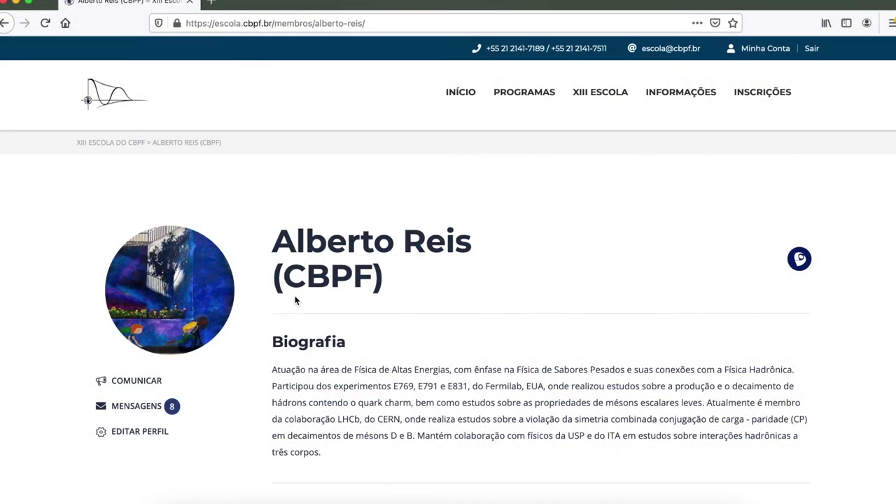
# - Open the student list of the course "Grandes enigmas da física de altas energias contemporânea" and look through the enrolled students
pyautogui.scroll(-3, 295, 300)
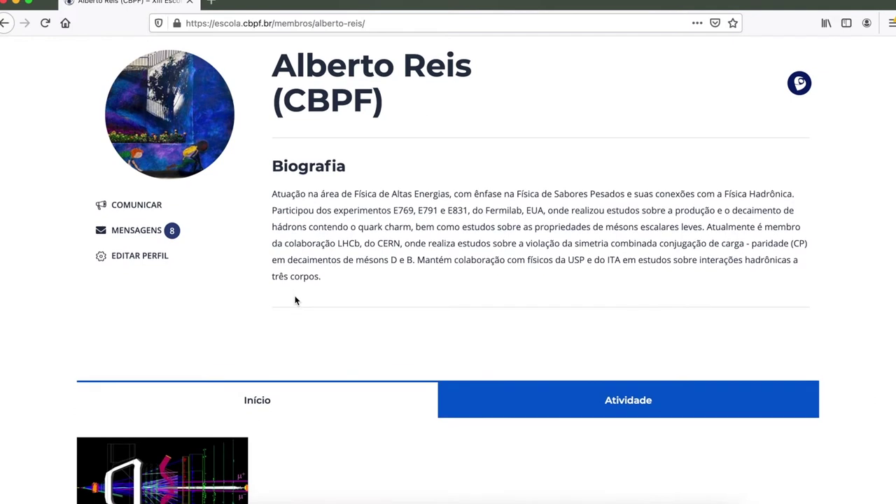
pyautogui.scroll(-4, 294, 300)
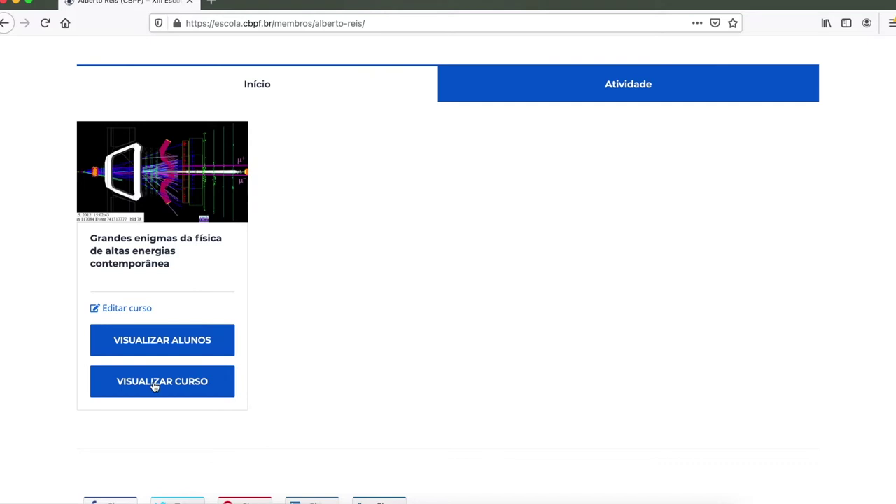
pyautogui.click(151, 346)
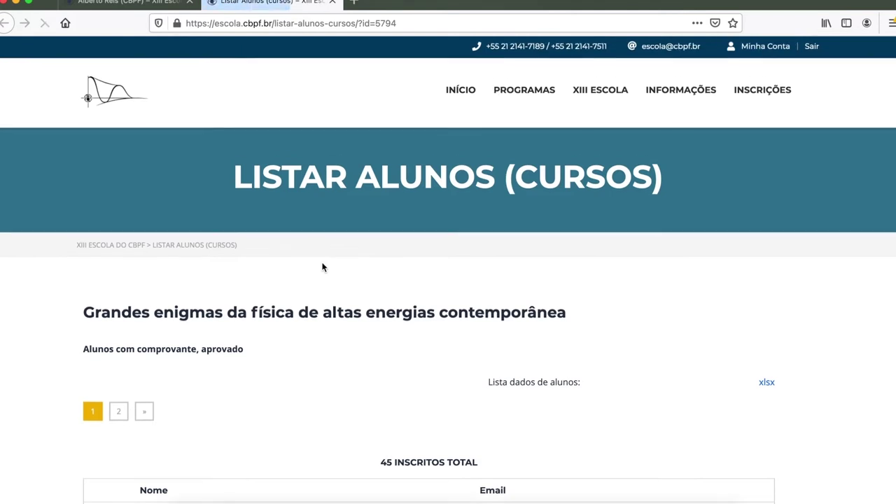
pyautogui.scroll(-5, 323, 267)
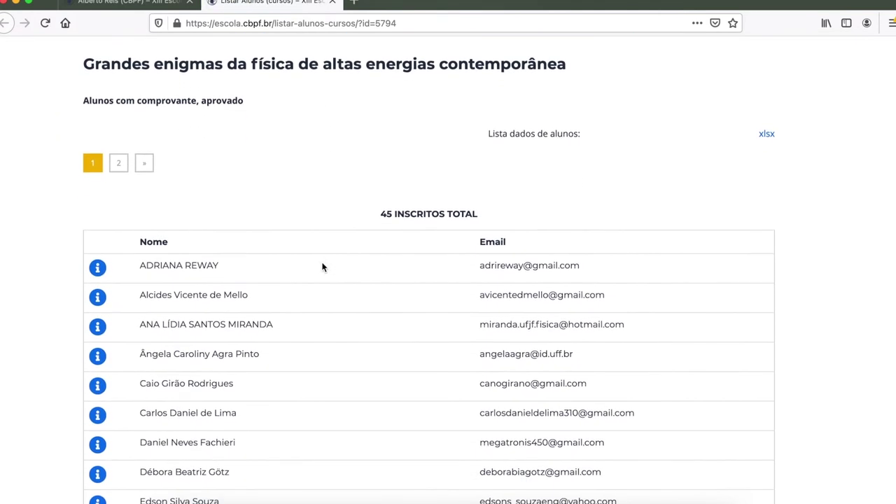
pyautogui.scroll(-2, 323, 267)
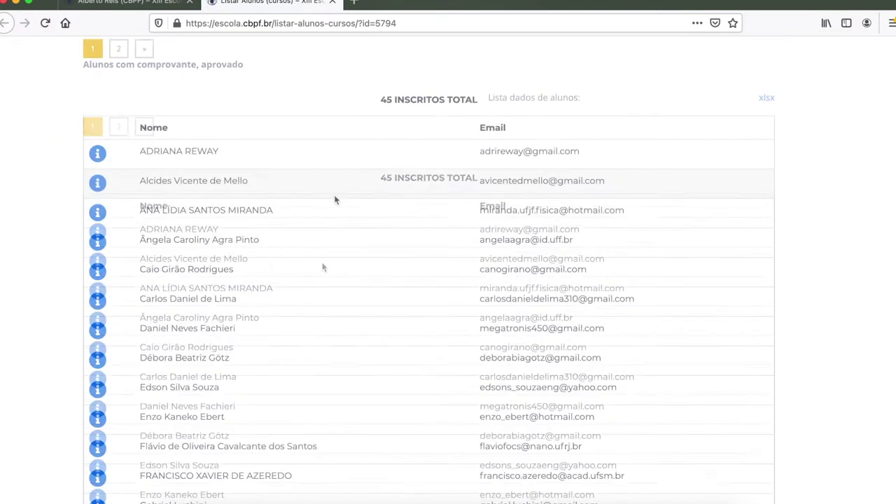
# - Open the complete data of the first student in the list and examine the personal, academic and course details
pyautogui.click(98, 154)
pyautogui.scroll(-3, 292, 324)
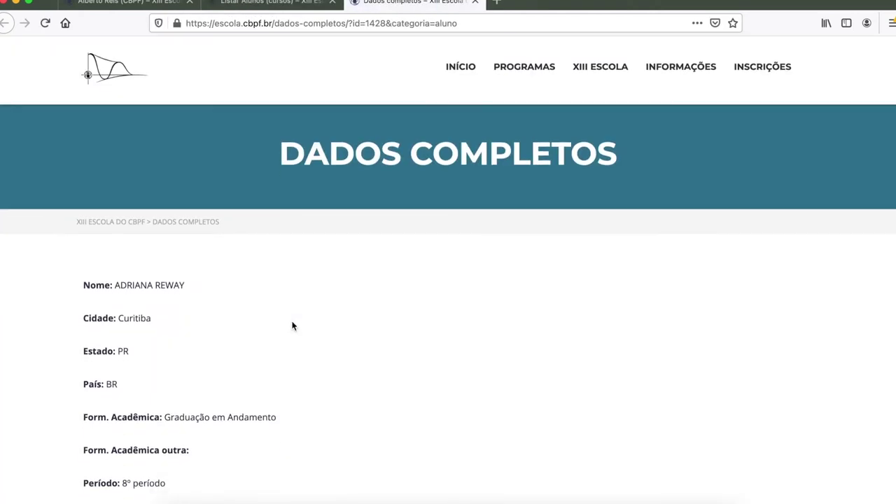
pyautogui.scroll(-2, 293, 325)
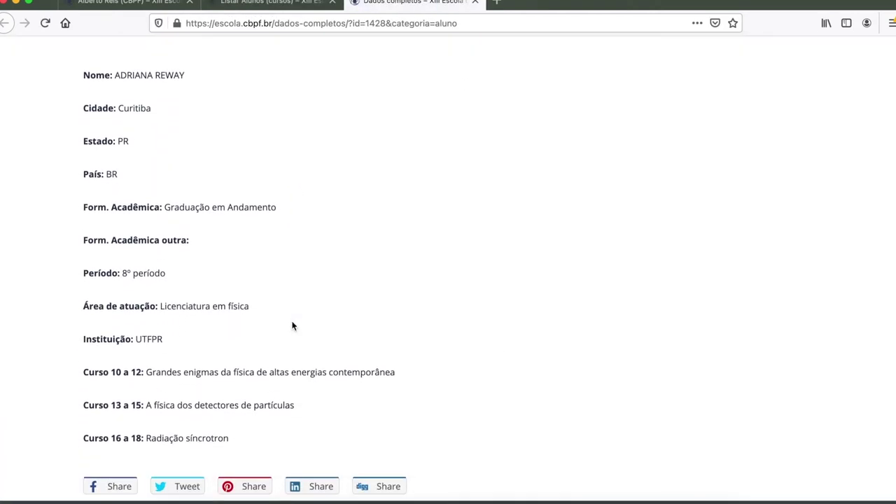
pyautogui.moveTo(99, 73); pyautogui.dragTo(179, 233)
pyautogui.click(179, 232)
pyautogui.moveTo(122, 207); pyautogui.dragTo(189, 342)
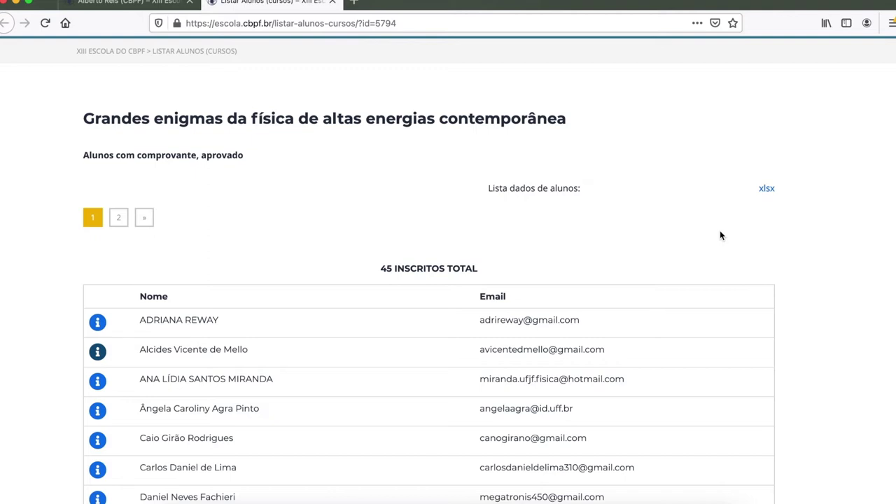
# - Download the course's student data list as an xlsx file and open it in Excel
pyautogui.click(768, 190)
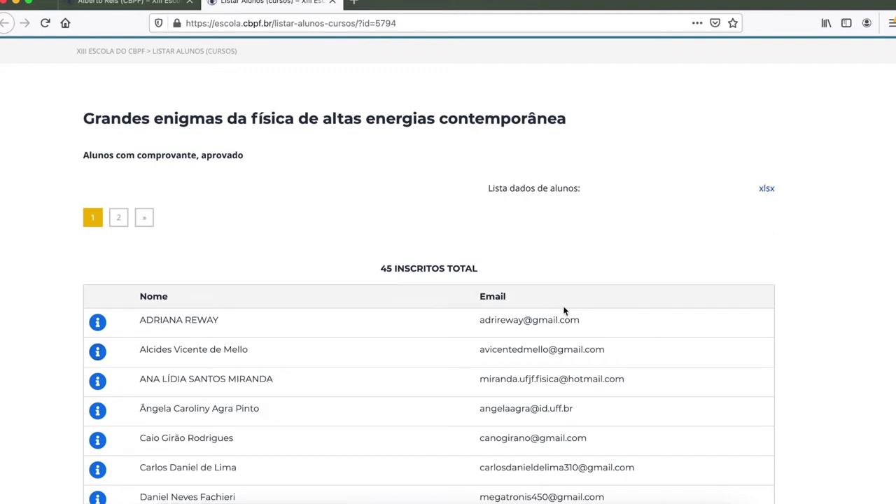
pyautogui.click(566, 340)
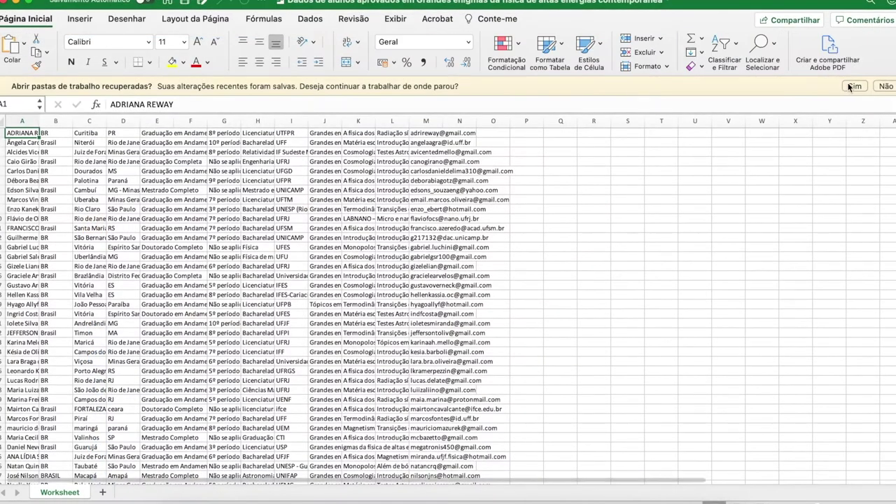
# - Widen the narrow spreadsheet columns, including A, C, E, G and H, so the students' data can be read in full
pyautogui.click(22, 121)
pyautogui.doubleClick(39, 121)
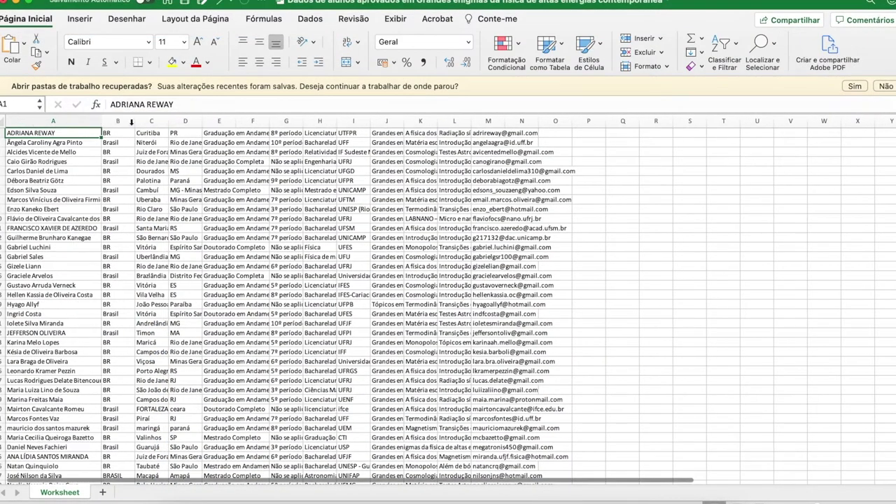
pyautogui.click(117, 121)
pyautogui.doubleClick(168, 121)
pyautogui.doubleClick(292, 121)
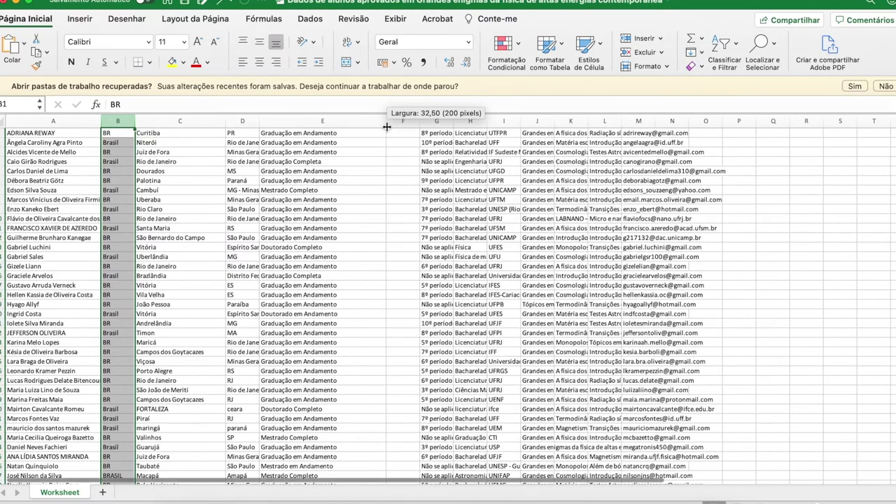
pyautogui.doubleClick(453, 121)
pyautogui.doubleClick(569, 121)
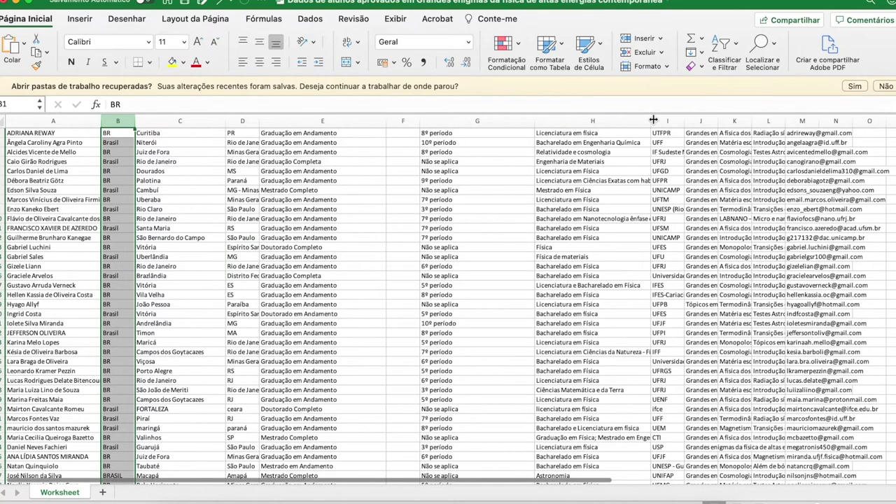
pyautogui.click(700, 122)
pyautogui.moveTo(700, 121); pyautogui.dragTo(802, 121)
pyautogui.click(803, 121)
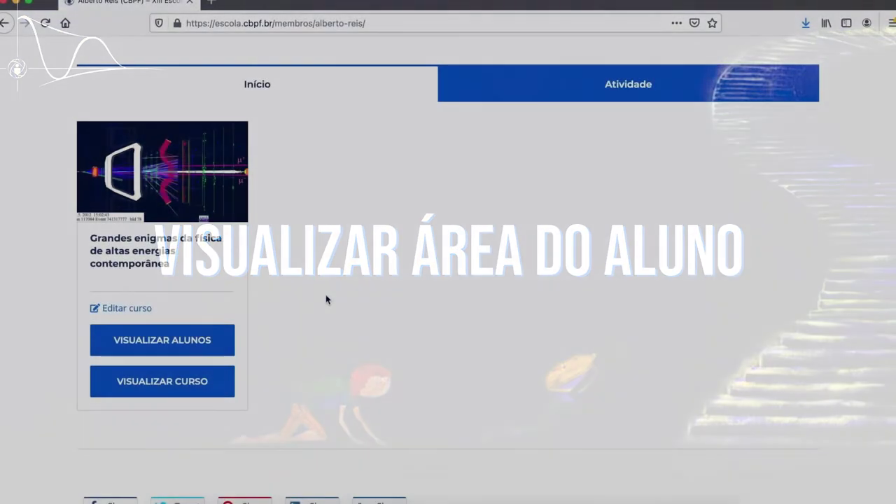
# - Open the student view of the course, look through the first lesson and its agenda, and switch to lesson 3
pyautogui.scroll(-1, 326, 300)
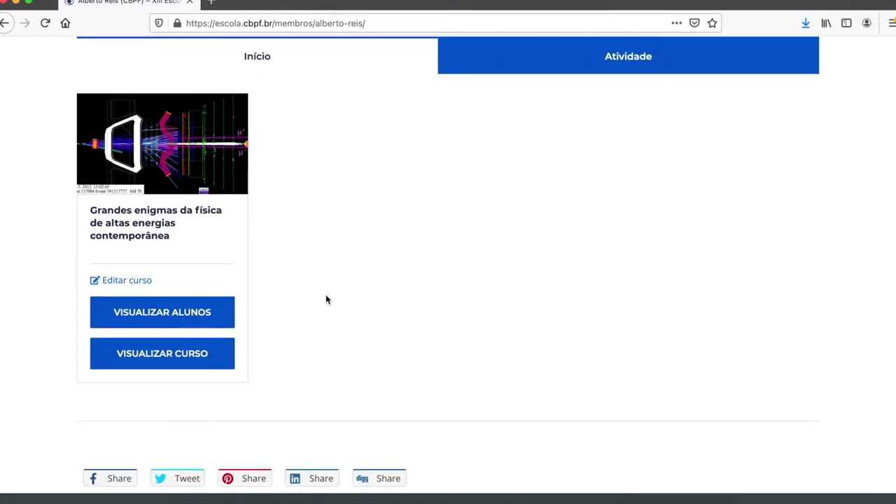
pyautogui.click(200, 358)
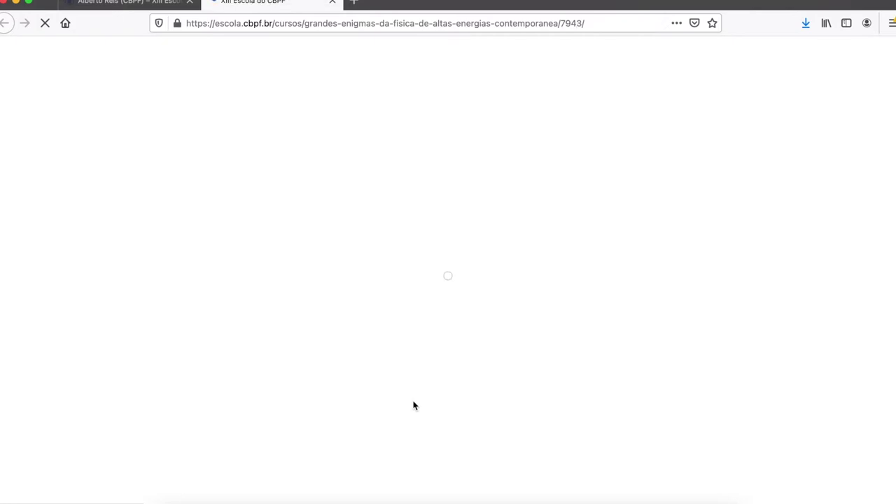
pyautogui.scroll(-3, 413, 401)
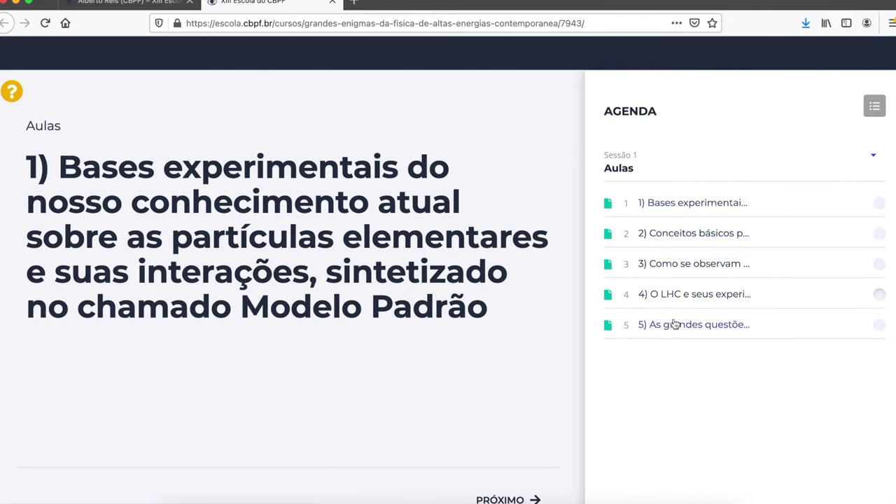
pyautogui.scroll(3, 456, 257)
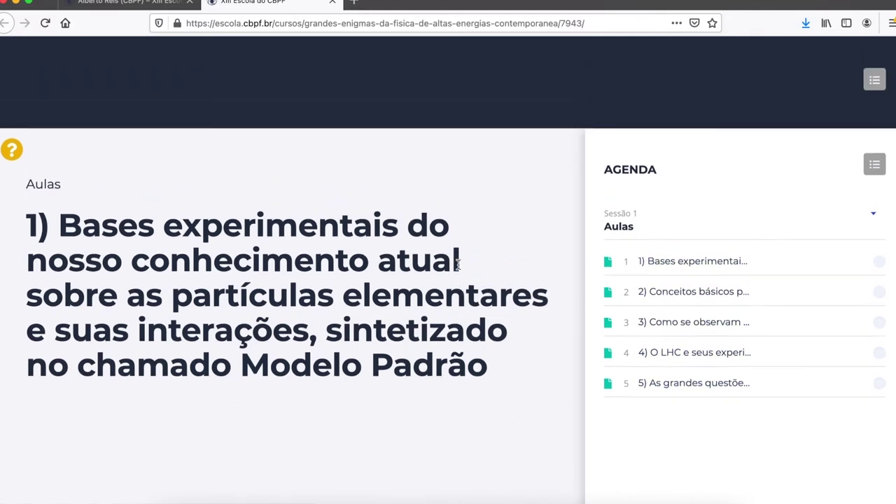
pyautogui.scroll(-4, 459, 267)
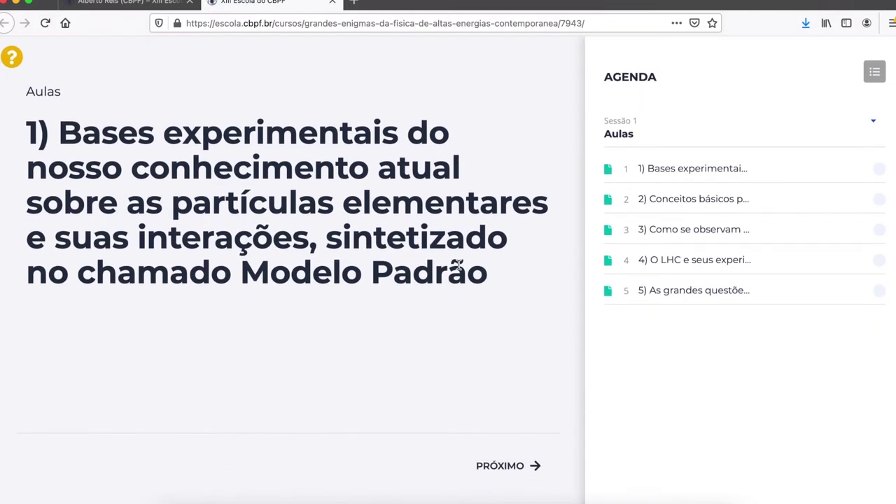
pyautogui.scroll(3, 459, 269)
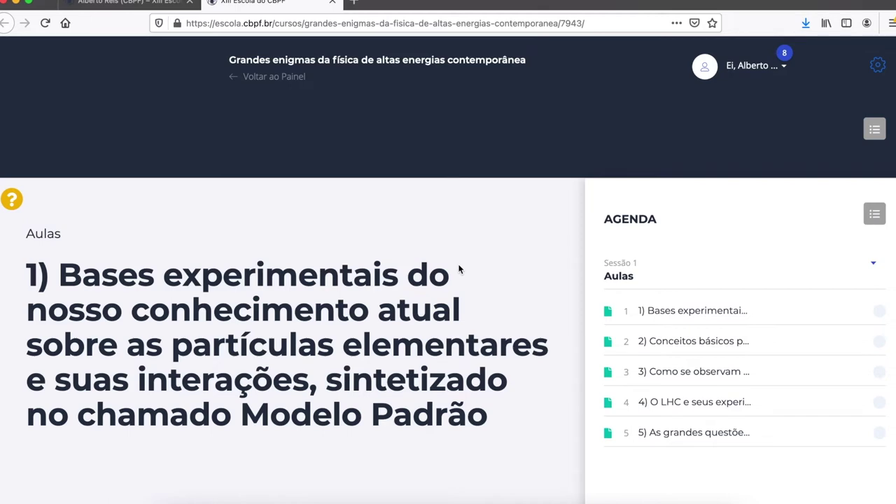
pyautogui.click(694, 372)
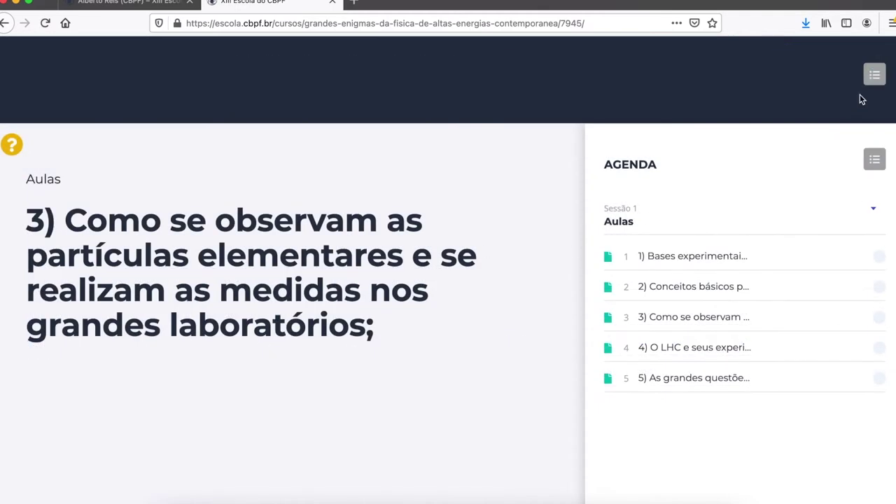
# - Hide the lesson agenda, show it again and open the account menu of the course area
pyautogui.click(875, 158)
pyautogui.scroll(2, 834, 234)
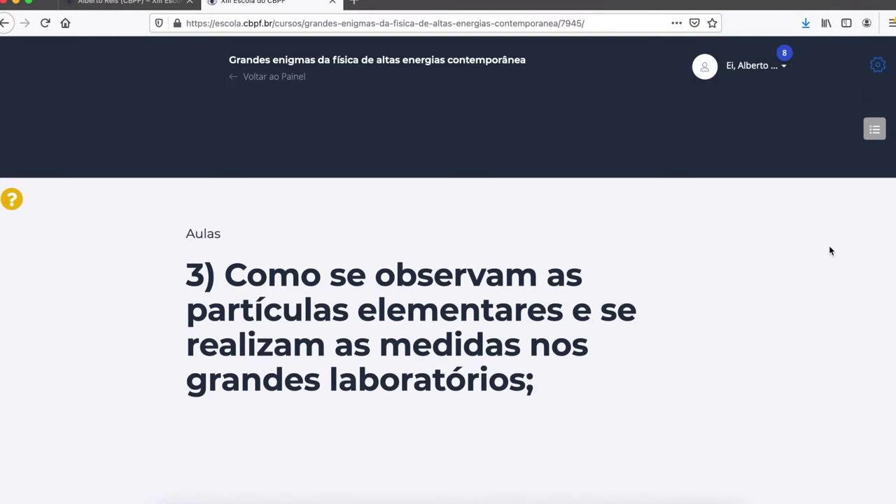
pyautogui.scroll(-4, 830, 251)
pyautogui.scroll(4, 830, 251)
pyautogui.click(875, 131)
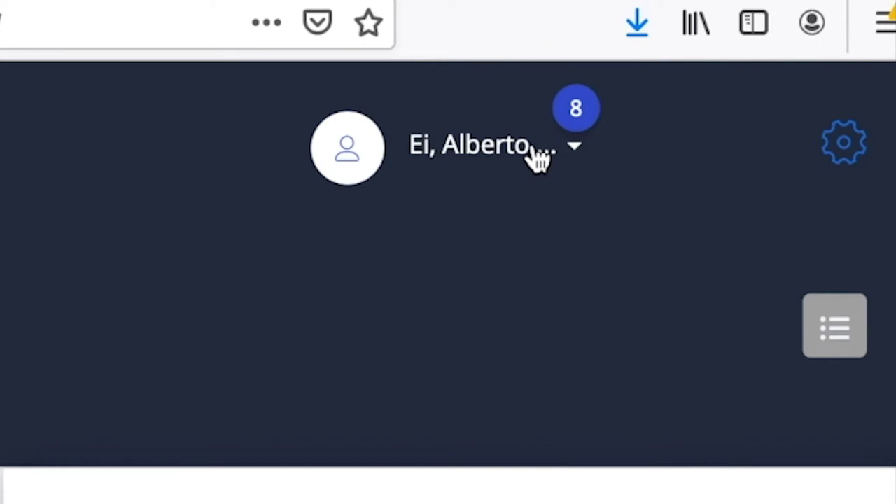
pyautogui.click(539, 158)
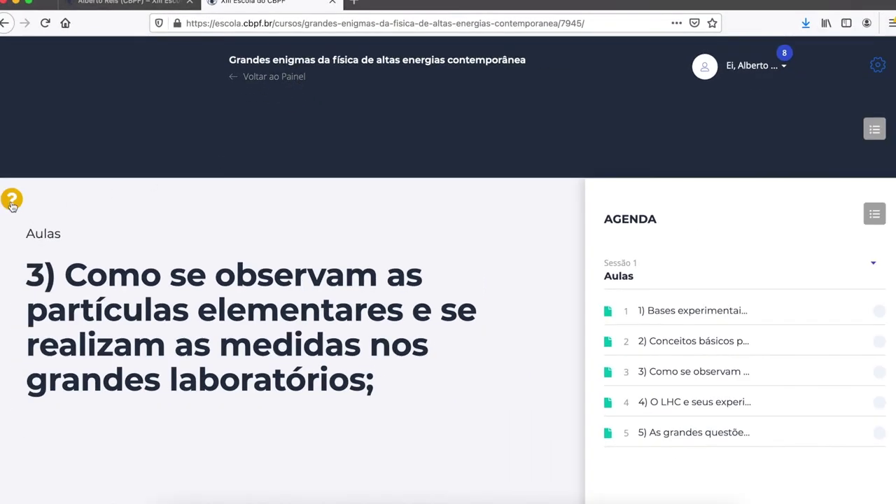
# - Reply to the question "Tirar uma dúvida!" in lesson 3 with "Olá aluno, está é a solução!" and close the questions
pyautogui.click(12, 203)
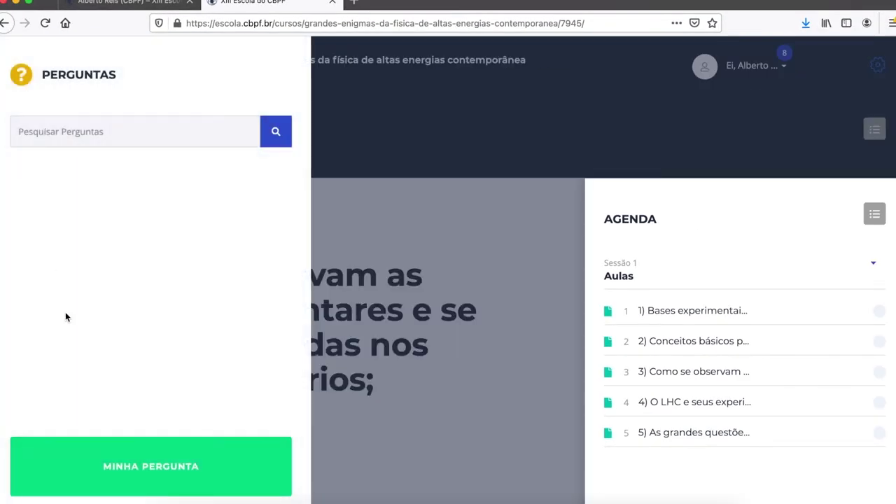
pyautogui.scroll(-1, 132, 403)
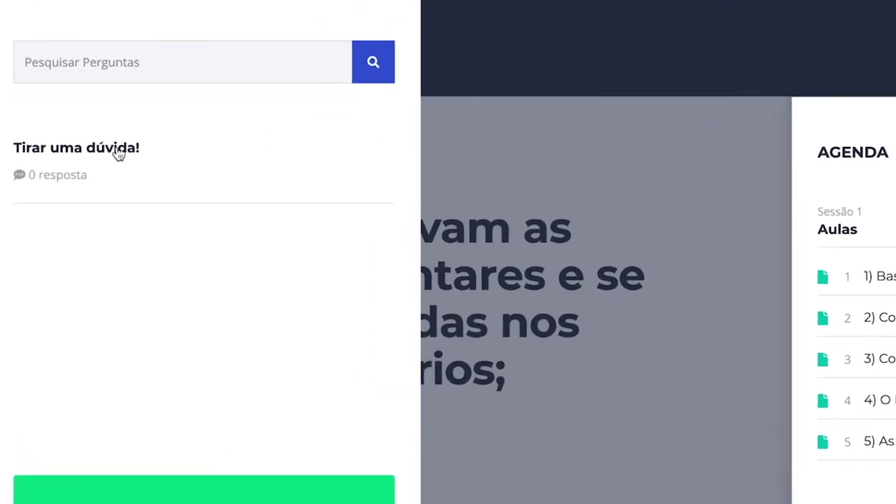
pyautogui.click(86, 198)
pyautogui.click(237, 193)
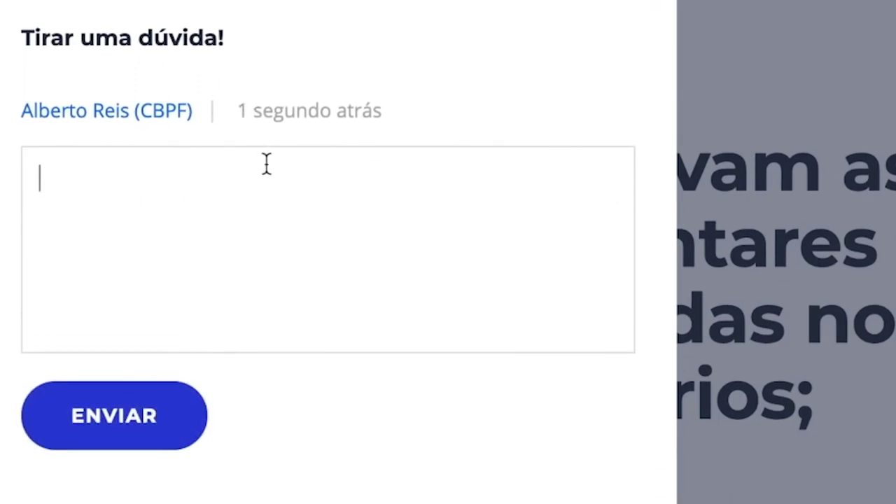
pyautogui.write('Olá alu')
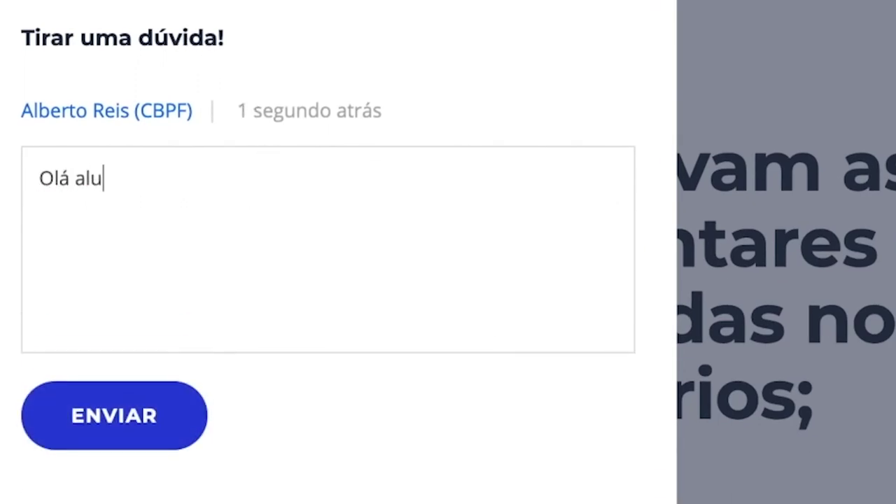
pyautogui.write('no, está é')
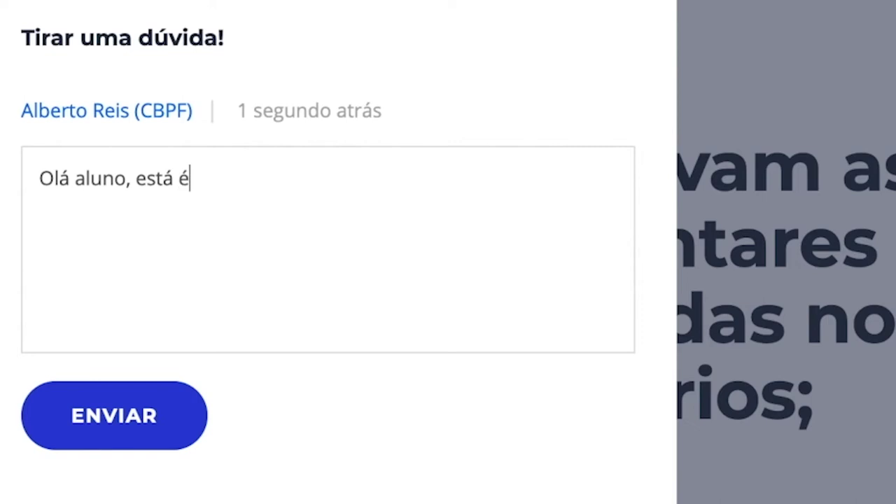
pyautogui.write(' a solução!')
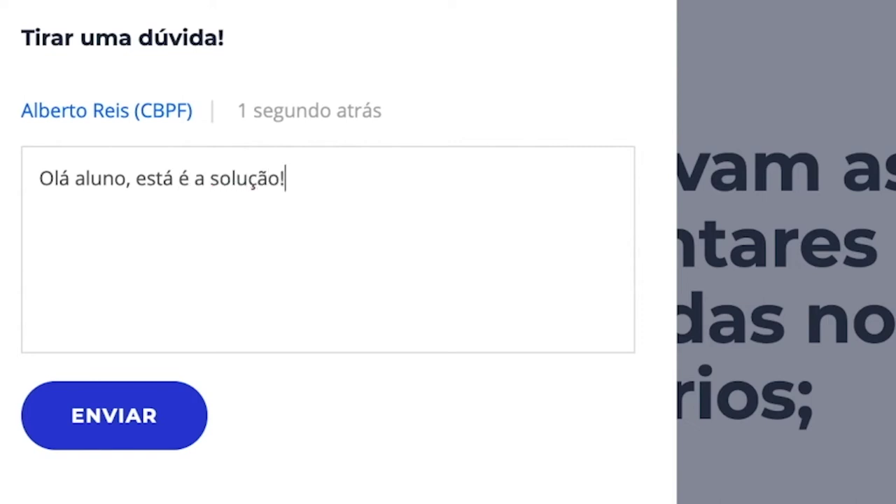
pyautogui.click(124, 409)
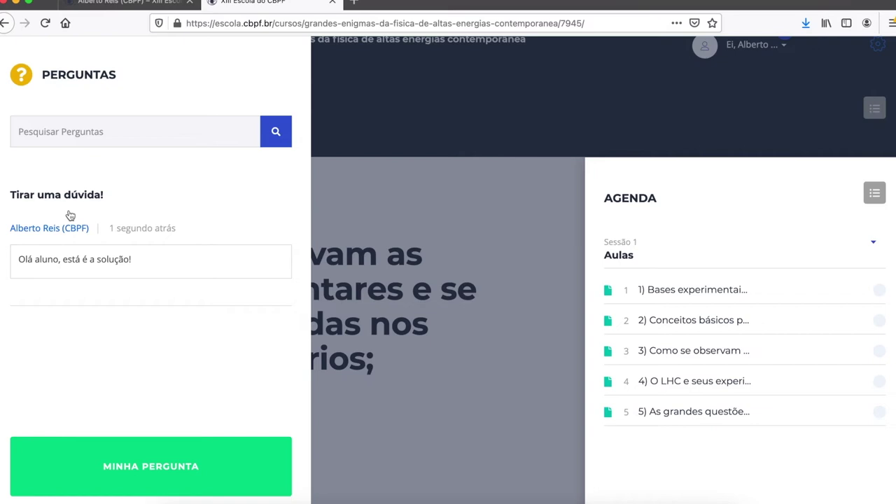
pyautogui.click(24, 82)
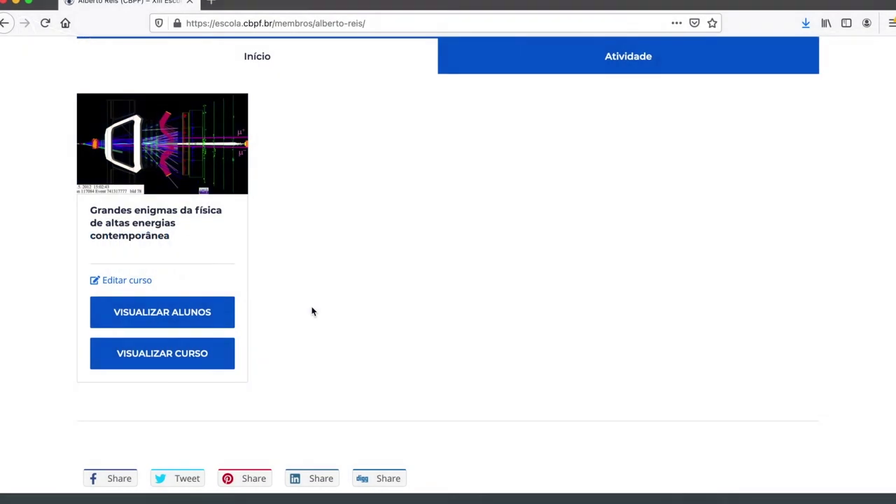
# - Open the course for editing from the profile and examine its content, collapsing and expanding Sessão 1
pyautogui.scroll(1, 313, 311)
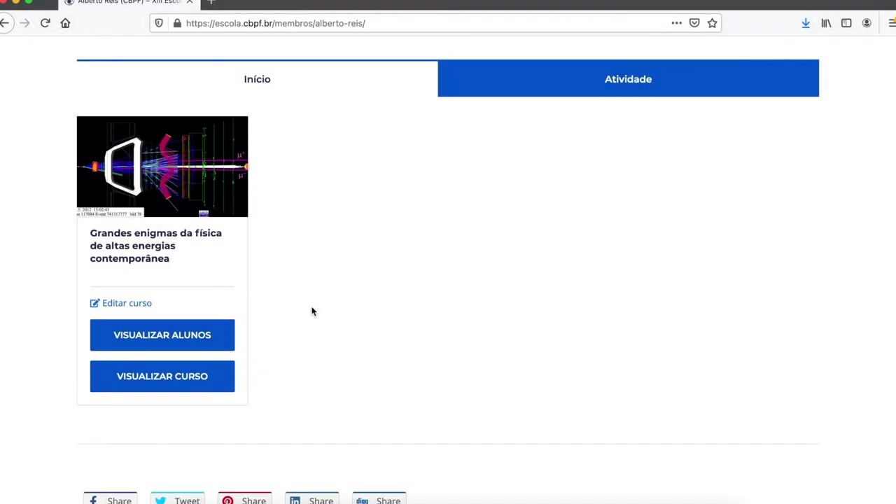
pyautogui.click(146, 309)
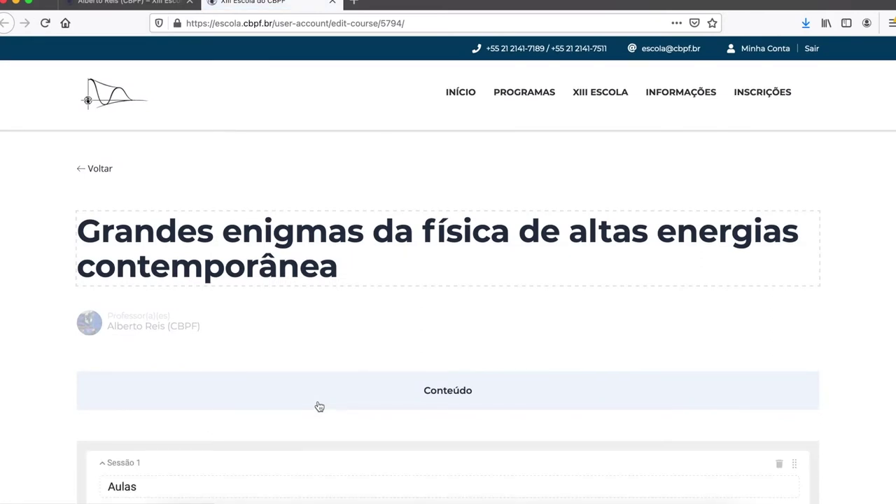
pyautogui.scroll(-3, 320, 407)
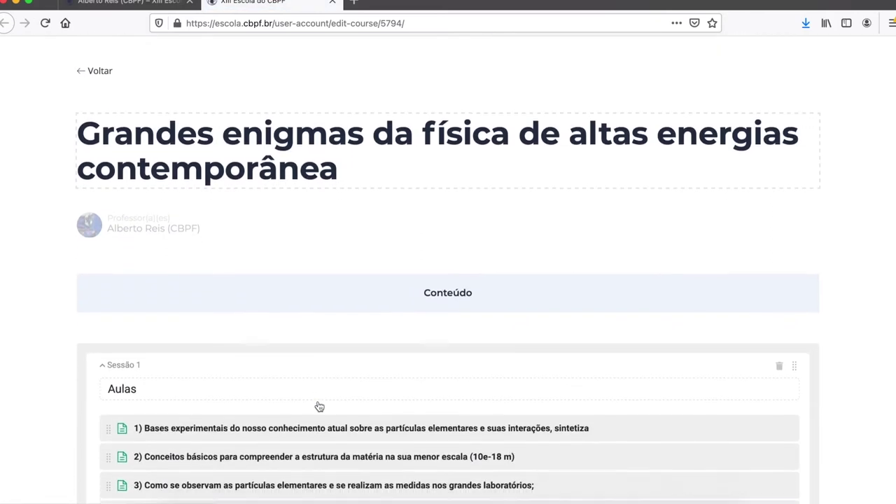
pyautogui.scroll(-1, 320, 407)
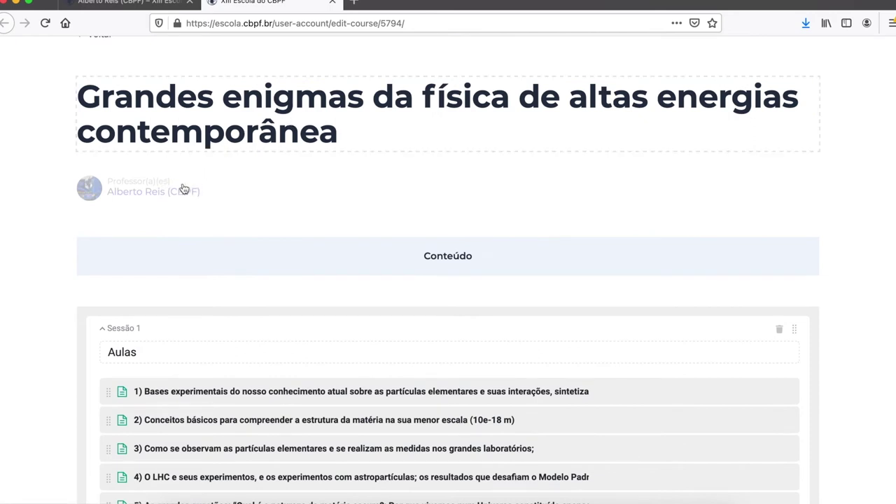
pyautogui.scroll(-3, 281, 193)
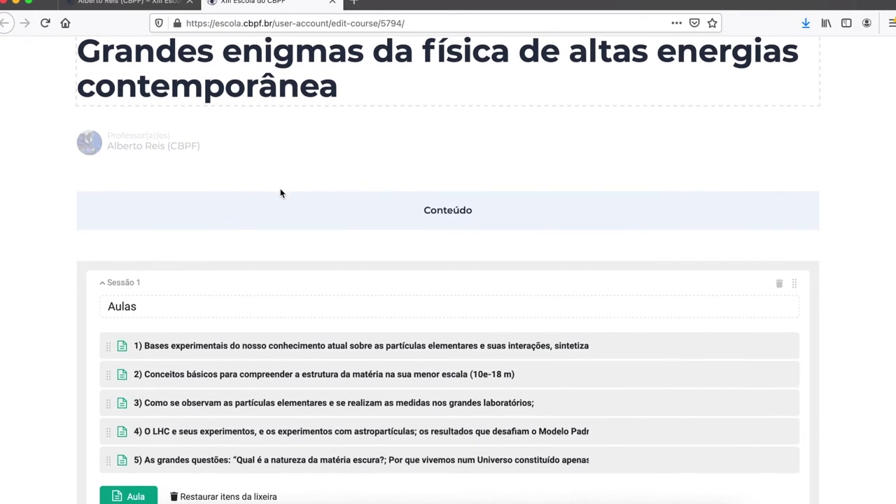
pyautogui.scroll(-1, 280, 193)
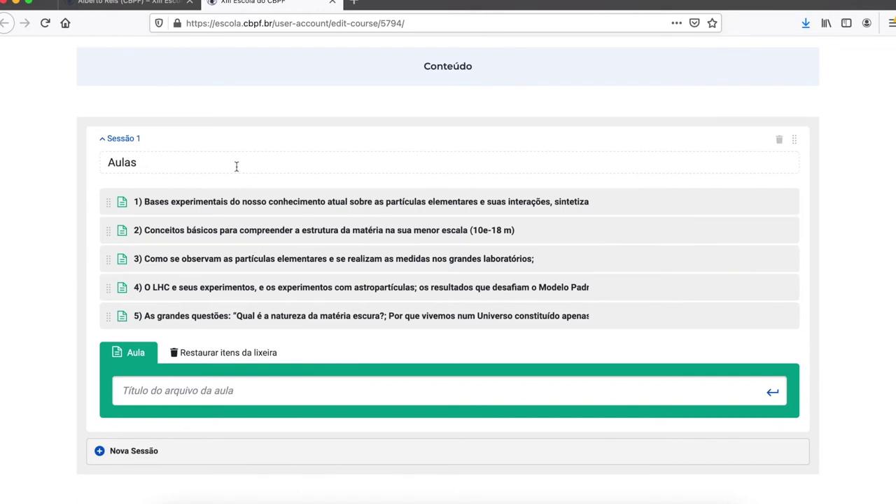
pyautogui.click(102, 140)
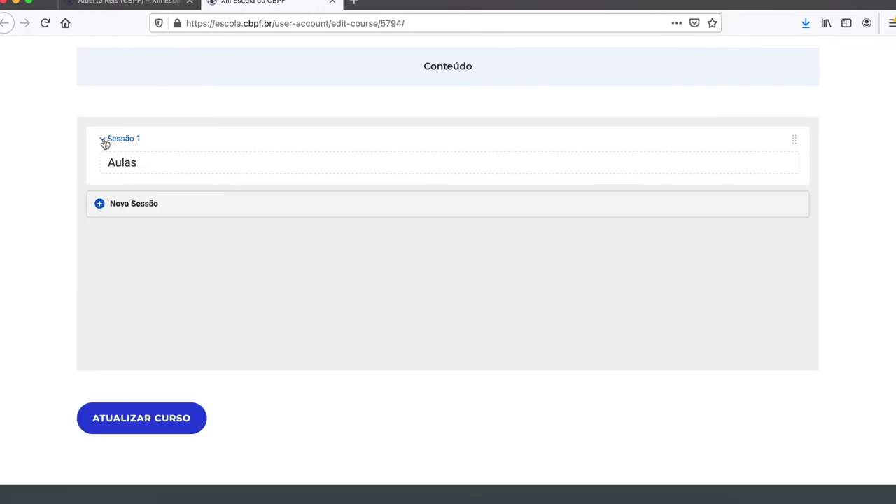
pyautogui.click(103, 139)
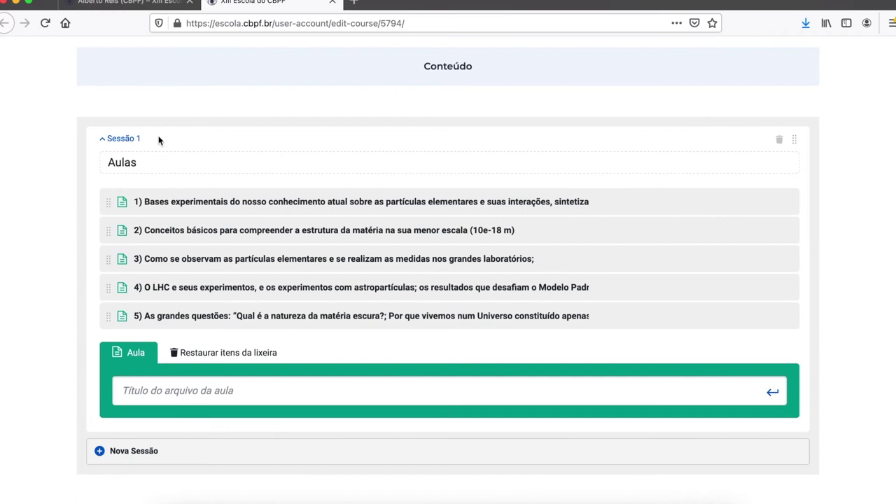
# - Add a new lesson titled "Conteúdo extra" to Sessão 1 of the course
pyautogui.scroll(-1, 195, 197)
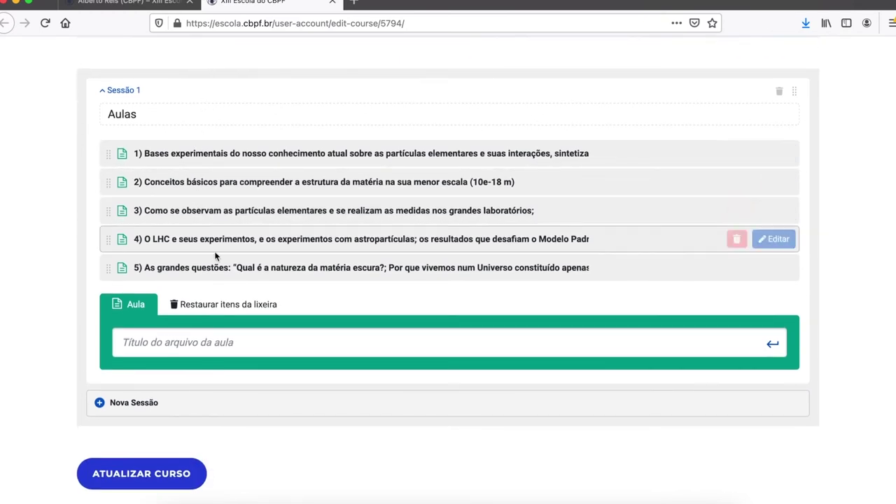
pyautogui.click(247, 334)
pyautogui.write('C')
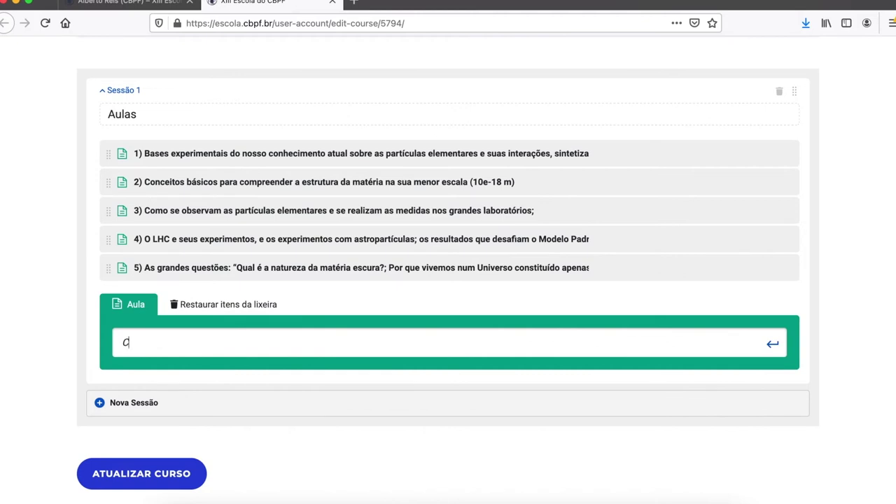
pyautogui.write('onteúdo extra')
pyautogui.press('Return')
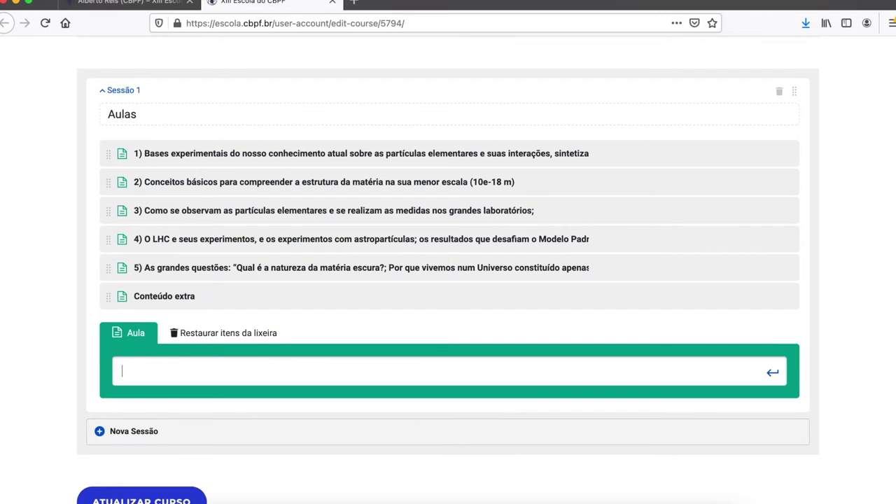
# - Delete the lesson "Conteúdo extra" from Sessão 1 and create a new session titled "Conteúdo extra"
pyautogui.click(737, 296)
pyautogui.click(514, 241)
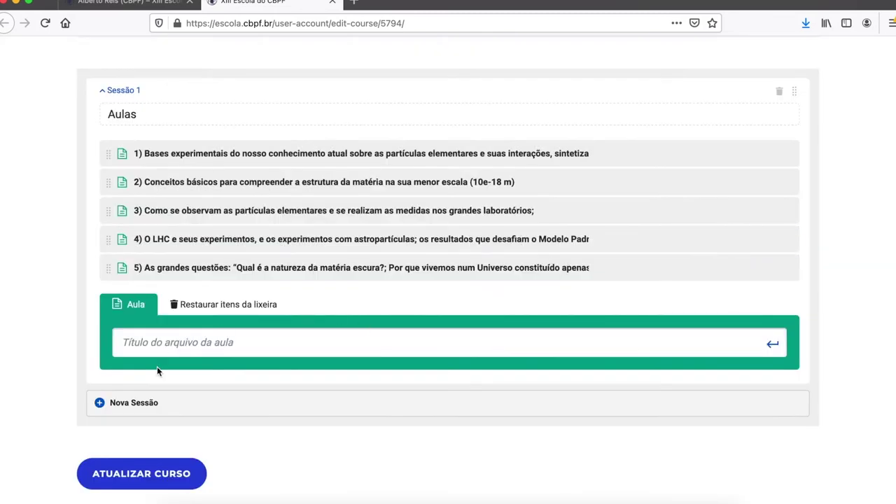
pyautogui.click(154, 403)
pyautogui.scroll(-3, 277, 327)
pyautogui.write('Conteúdo extra')
pyautogui.press('Return')
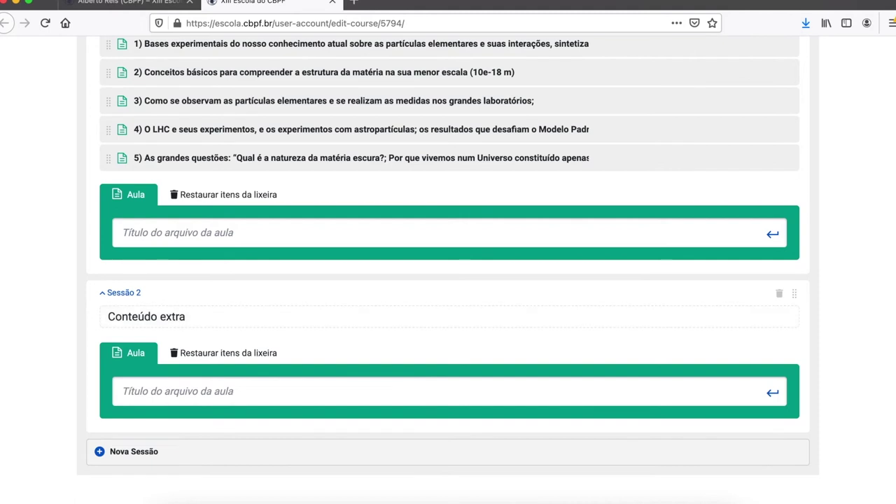
# - Add a lesson titled "Conteúdo de exemplo 1" to Sessão 2
pyautogui.click(236, 378)
pyautogui.write('Co')
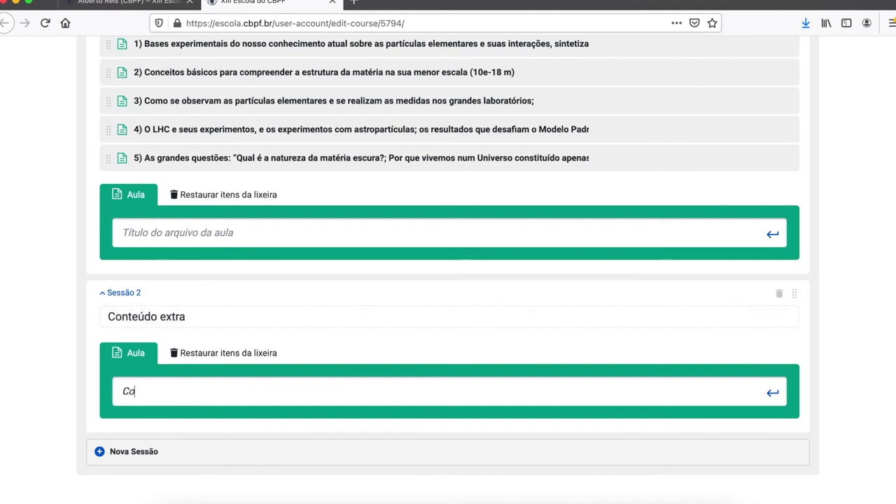
pyautogui.write('nteúdo de exemplo 1')
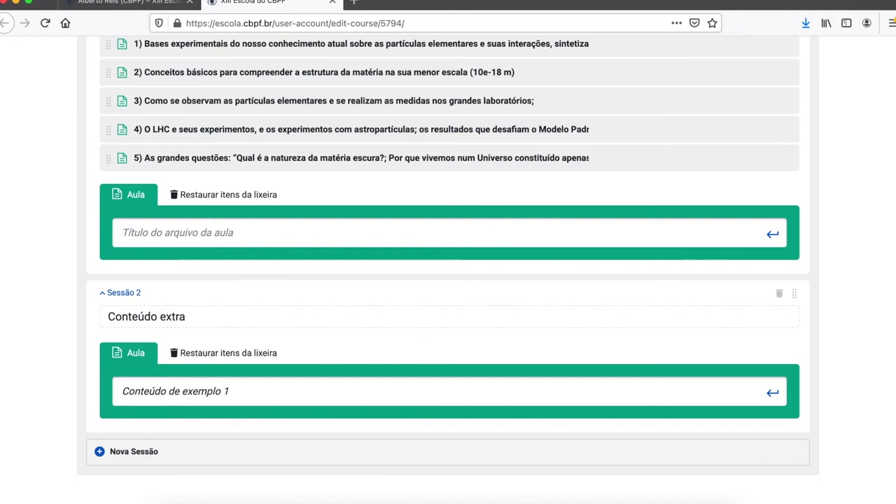
pyautogui.press('Return')
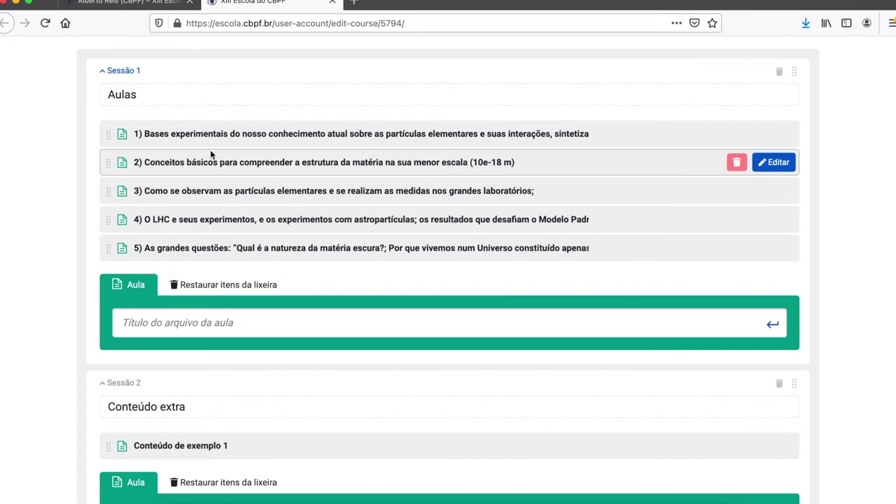
# - Move lesson 1) below lesson 4) in Sessão 1 and move lesson 5) into Sessão 2 below "Conteúdo de exemplo 1"
pyautogui.moveTo(106, 133); pyautogui.dragTo(104, 220)
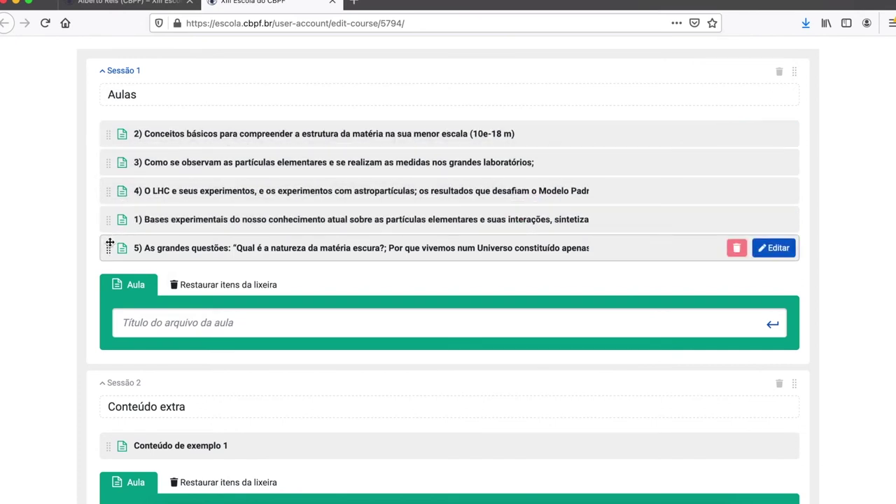
pyautogui.scroll(-2, 109, 243)
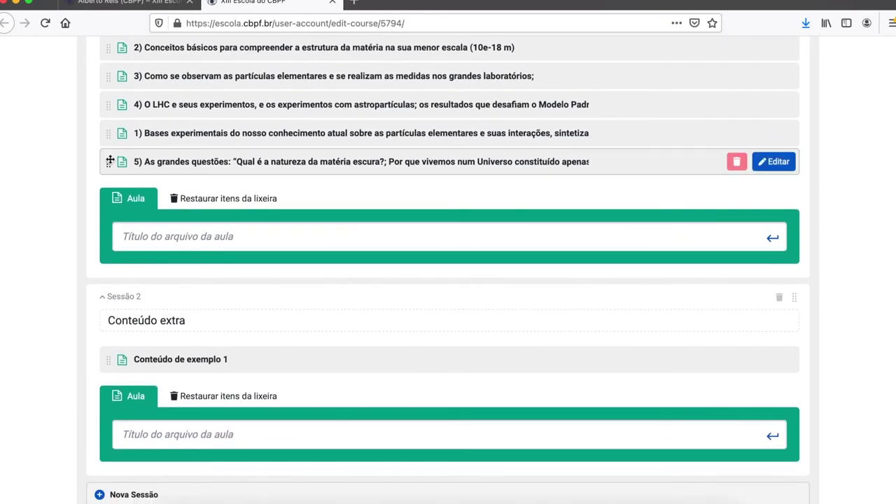
pyautogui.moveTo(110, 162); pyautogui.dragTo(119, 366)
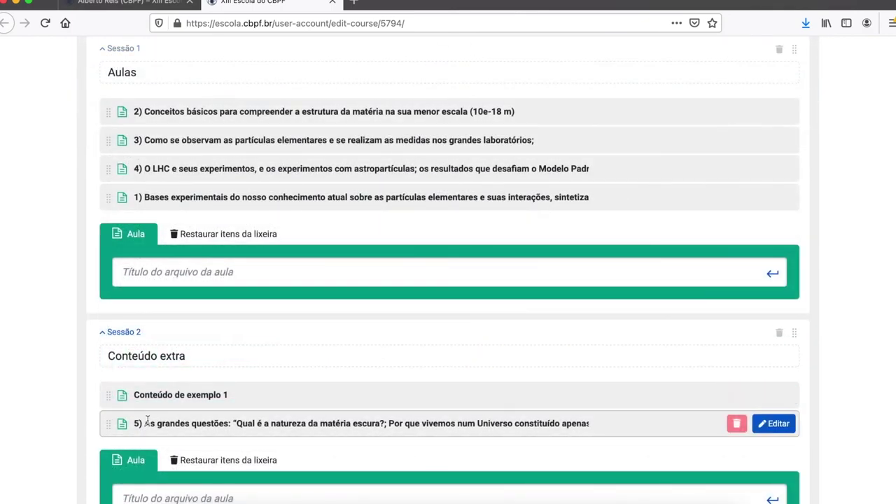
# - Remove the number "5)" from the title of the lesson "As grandes questões" in Sessão 2
pyautogui.click(145, 423)
pyautogui.press('BackSpace')
pyautogui.press('BackSpace')
pyautogui.press('BackSpace')
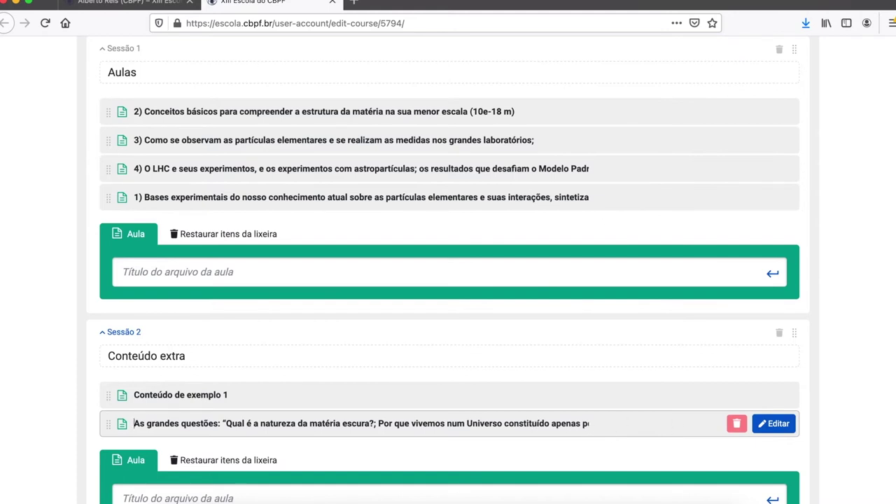
pyautogui.click(570, 352)
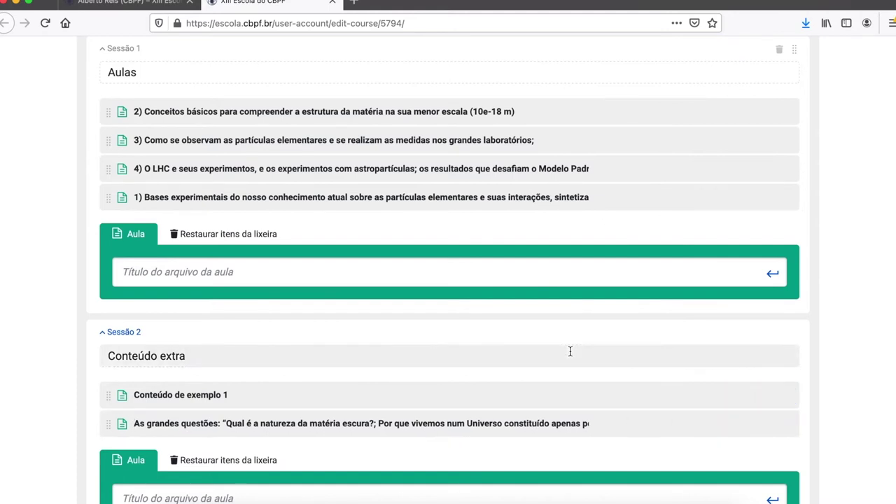
# - Review the session and lesson order and update the course with the changes
pyautogui.scroll(3, 570, 350)
pyautogui.scroll(-5, 570, 350)
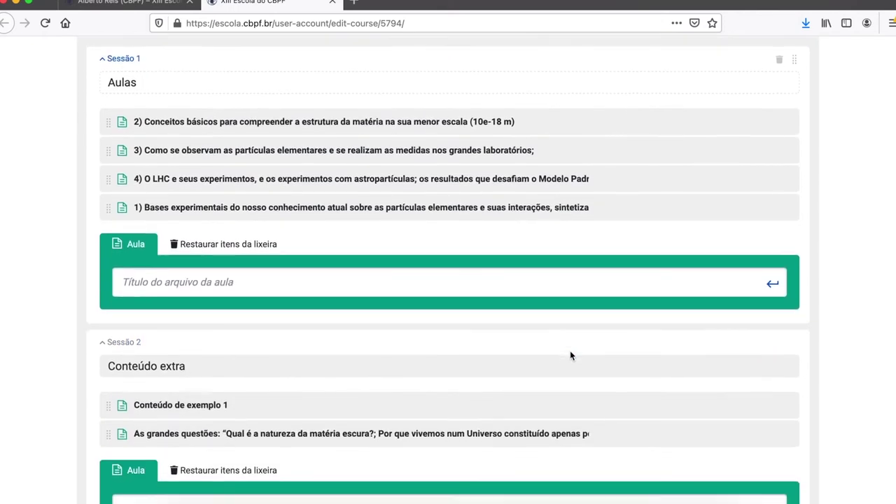
pyautogui.scroll(-2, 570, 354)
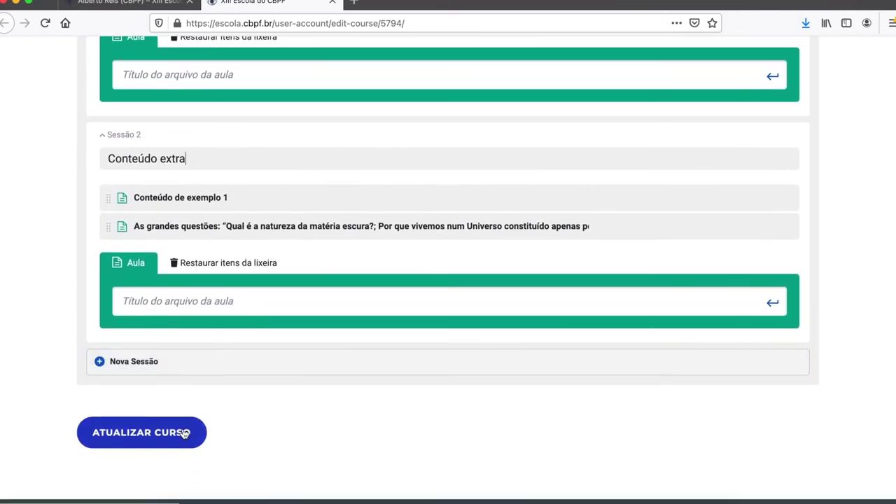
pyautogui.click(185, 434)
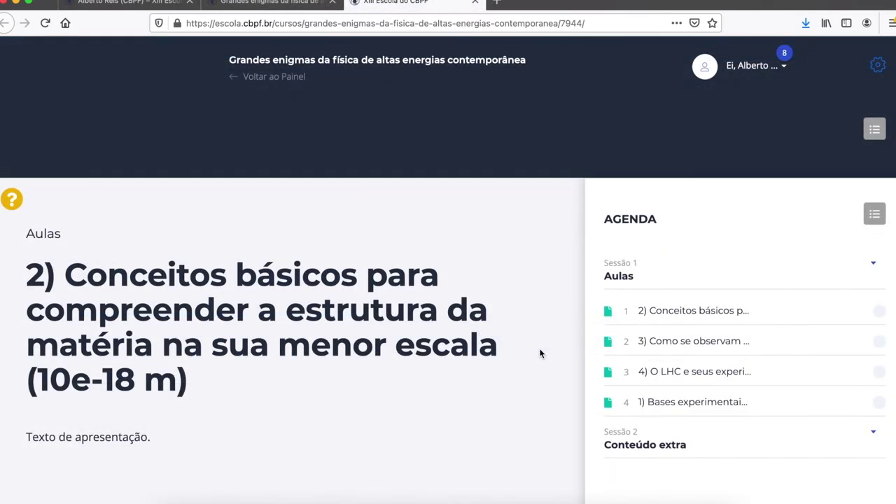
# - Check the new lesson order in the published course's agenda and expand Sessão 2, "Conteúdo extra"
pyautogui.scroll(-1, 540, 354)
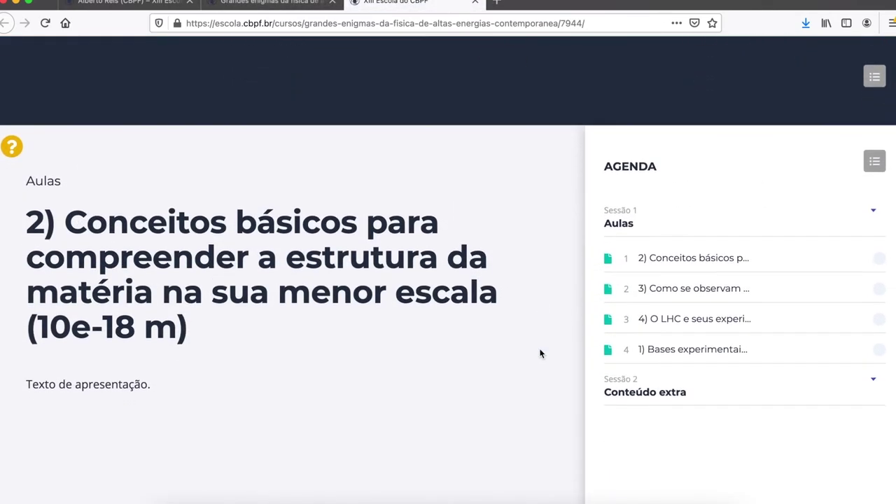
pyautogui.scroll(-2, 706, 259)
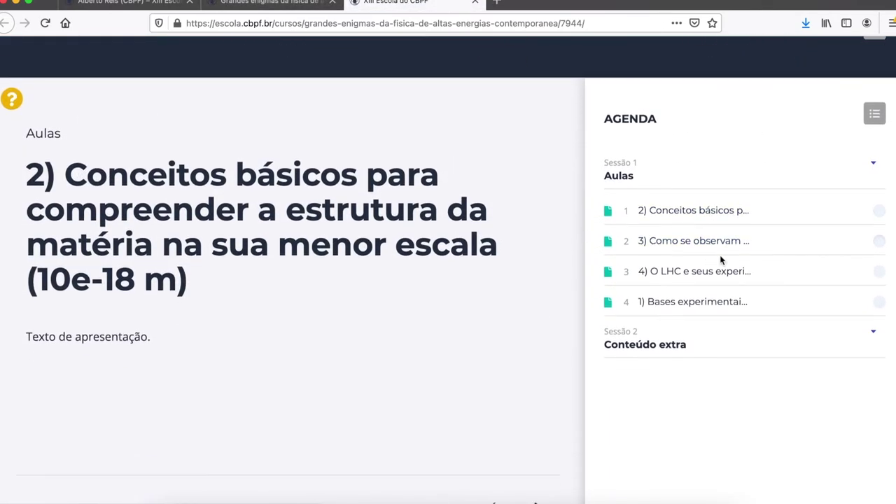
pyautogui.click(873, 333)
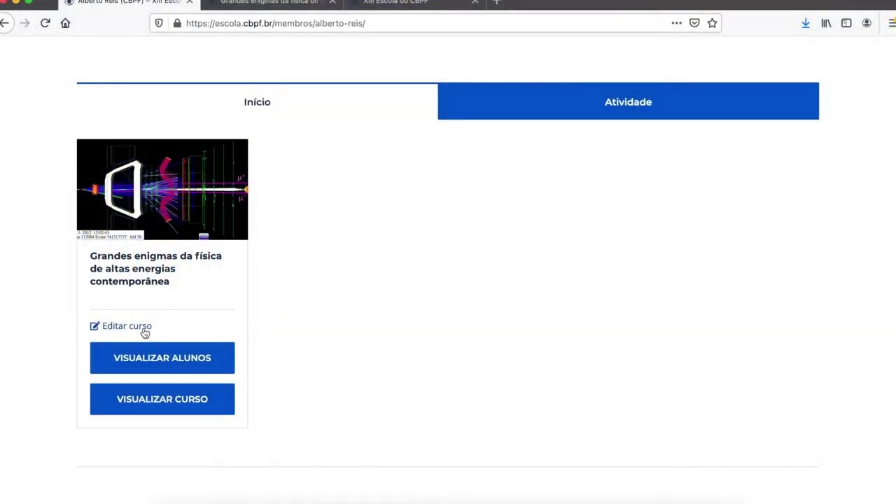
# - Open the course for editing again and enter "Texto de exemplo!" plus a new line as the content of lesson 1)
pyautogui.click(143, 331)
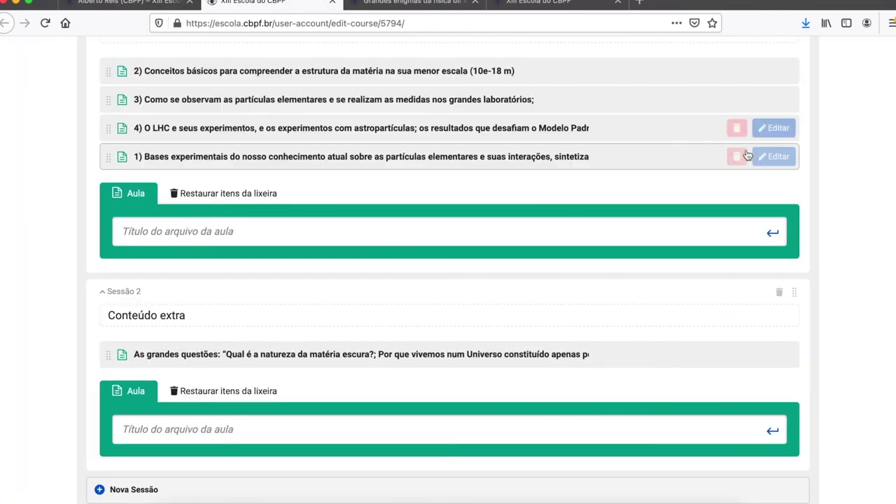
pyautogui.click(775, 157)
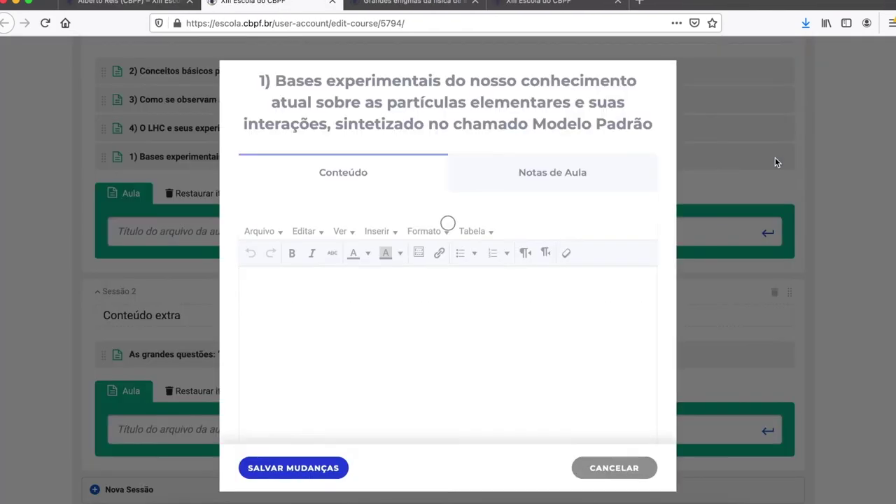
pyautogui.press('Return')
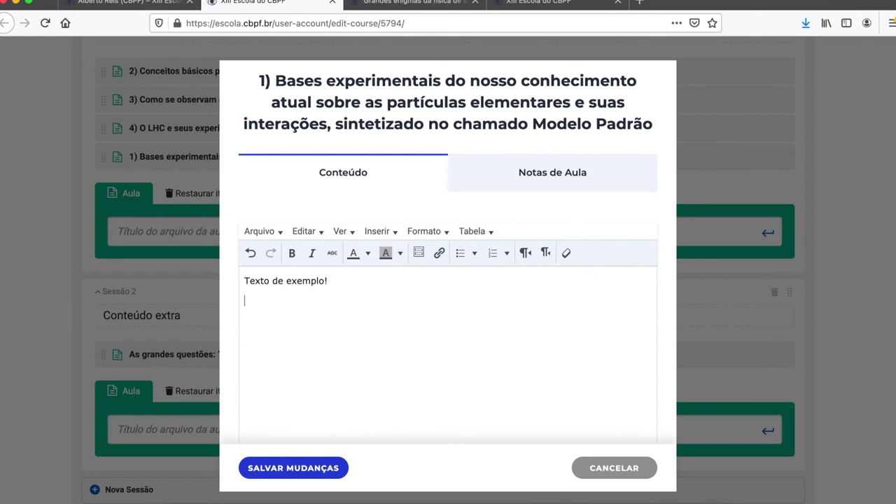
pyautogui.click(378, 231)
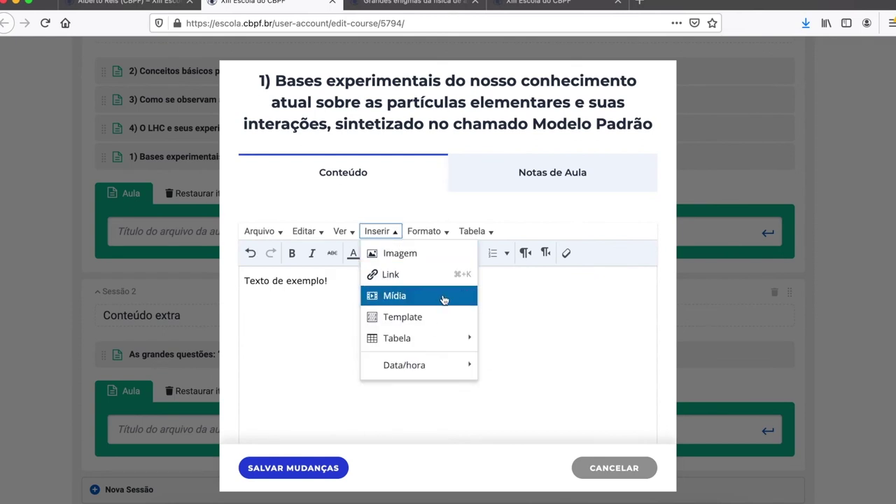
pyautogui.click(411, 301)
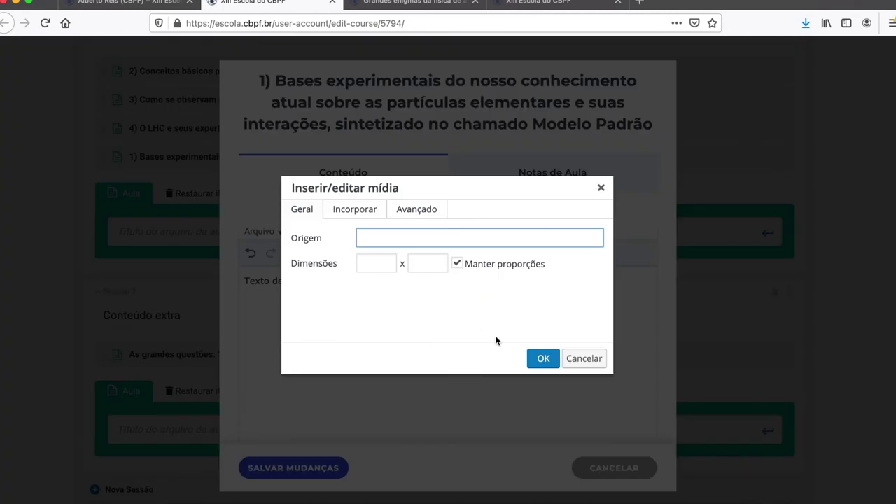
pyautogui.write('https://www.youtube.com/watch?v=nPArs8lCyRs')
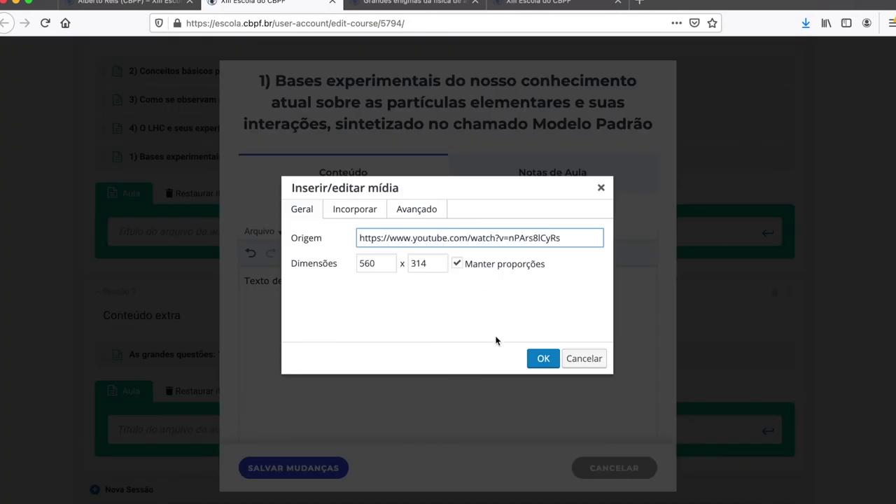
pyautogui.click(544, 359)
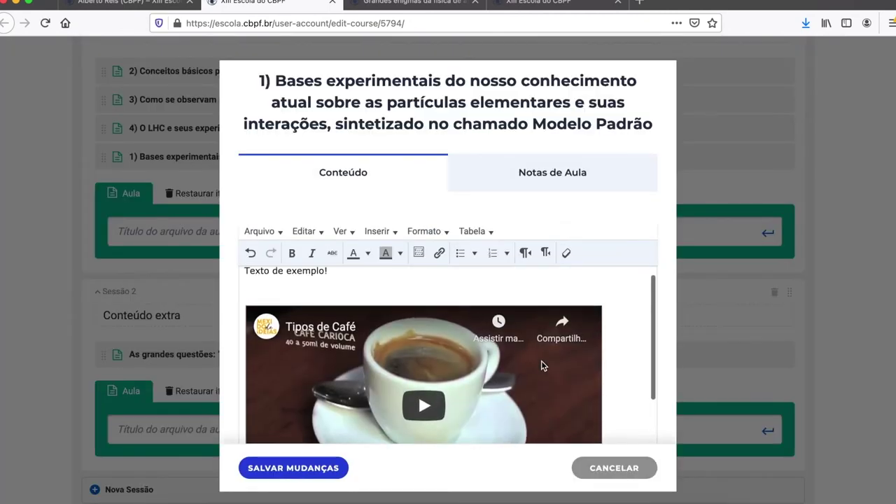
pyautogui.scroll(-2, 541, 361)
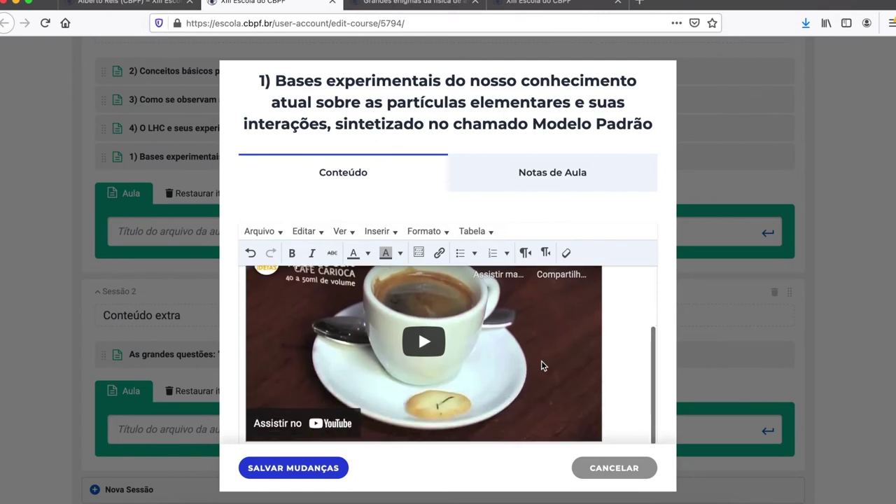
pyautogui.scroll(2, 541, 363)
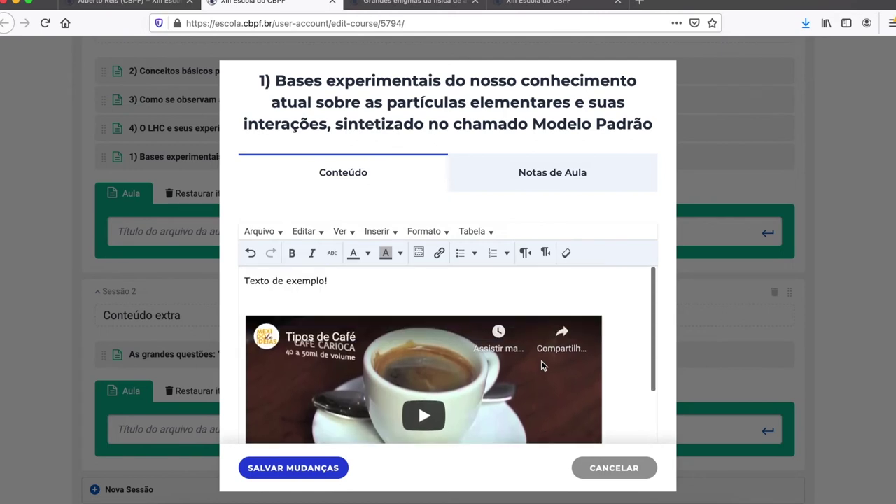
# - Make the word "exemplo" bold and the word "Texto" italic in the lesson text
pyautogui.doubleClick(302, 281)
pyautogui.click(292, 252)
pyautogui.click(368, 277)
pyautogui.doubleClick(266, 281)
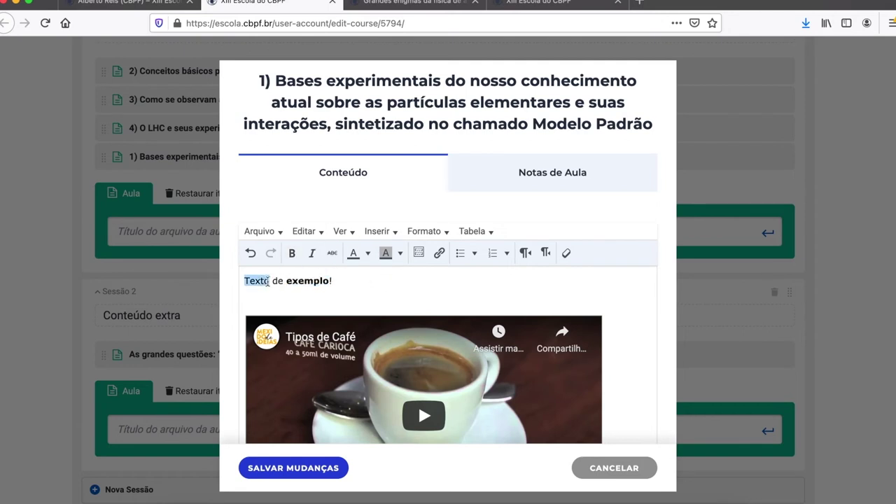
pyautogui.click(313, 252)
# - Apply strikethrough to the word "de" and colour it green
pyautogui.doubleClick(278, 281)
pyautogui.click(332, 252)
pyautogui.click(368, 256)
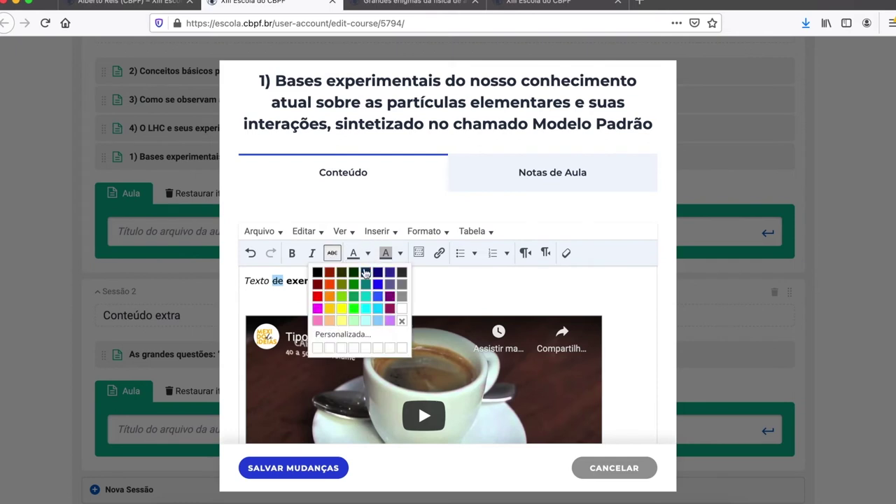
pyautogui.click(356, 297)
pyautogui.click(383, 293)
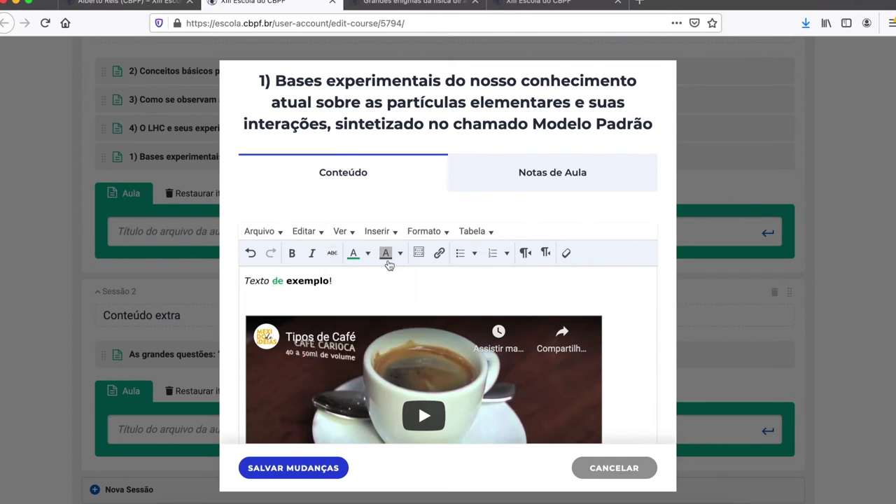
# - Give the word "exemplo" a light blue background colour
pyautogui.doubleClick(307, 281)
pyautogui.click(369, 255)
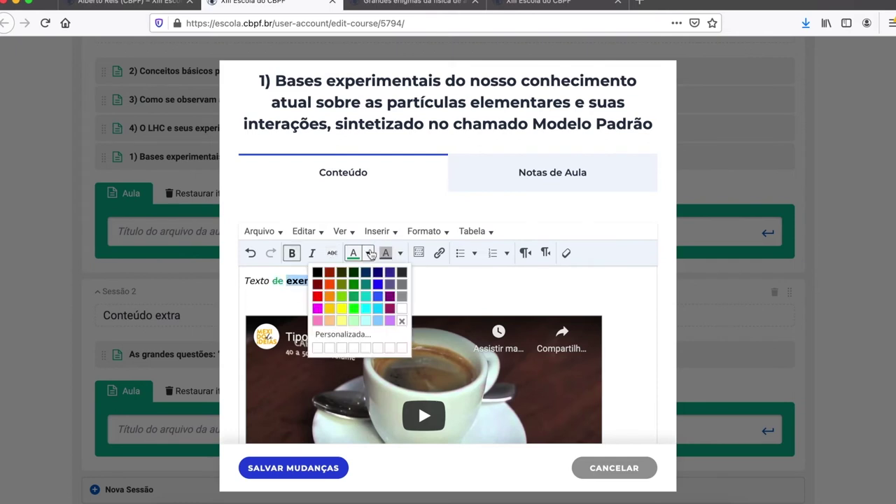
pyautogui.click(399, 253)
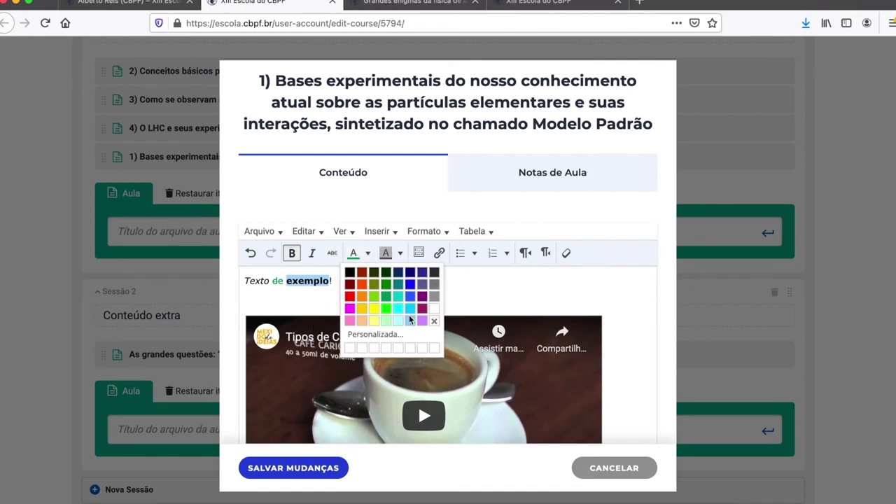
pyautogui.click(408, 322)
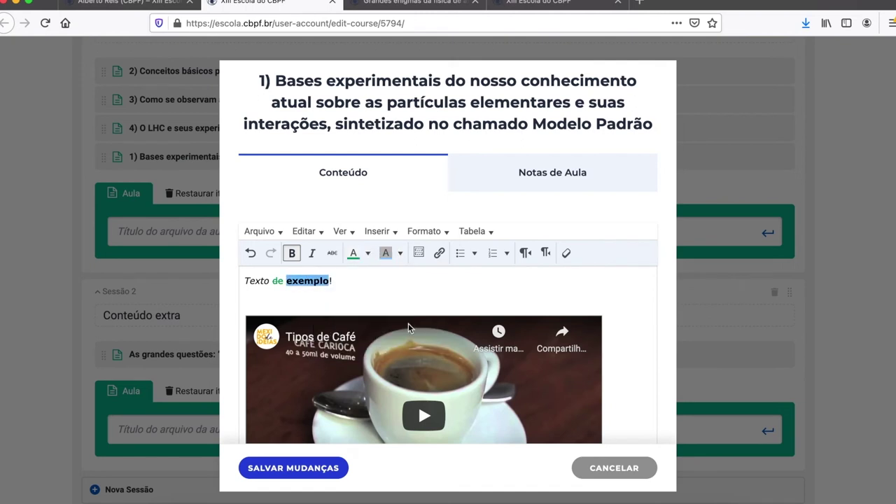
pyautogui.rightClick(302, 283)
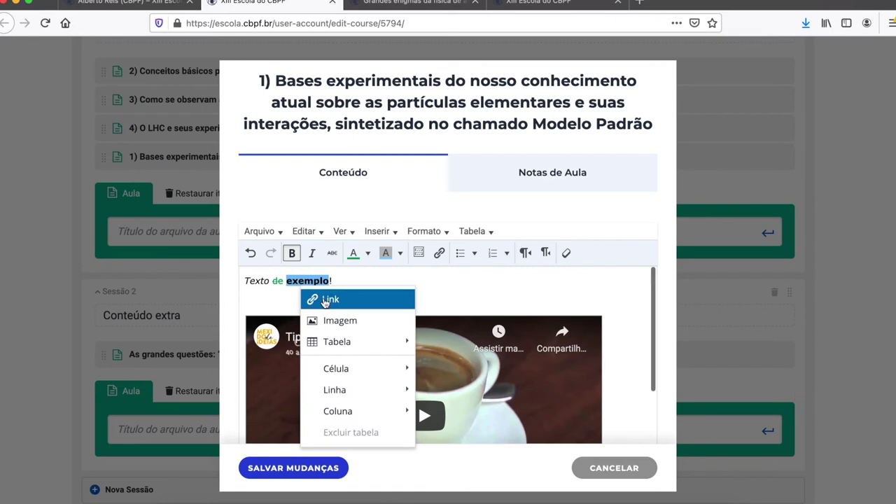
pyautogui.click(322, 299)
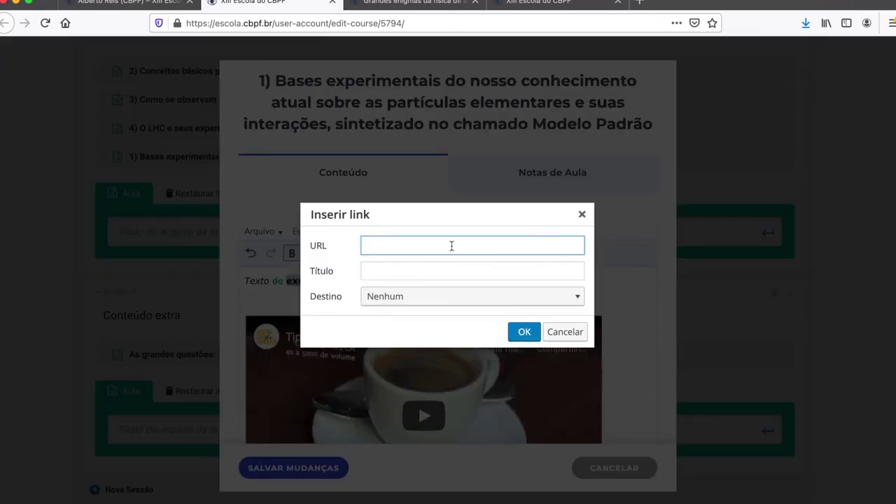
pyautogui.write('www.cbpf.br')
pyautogui.click(454, 301)
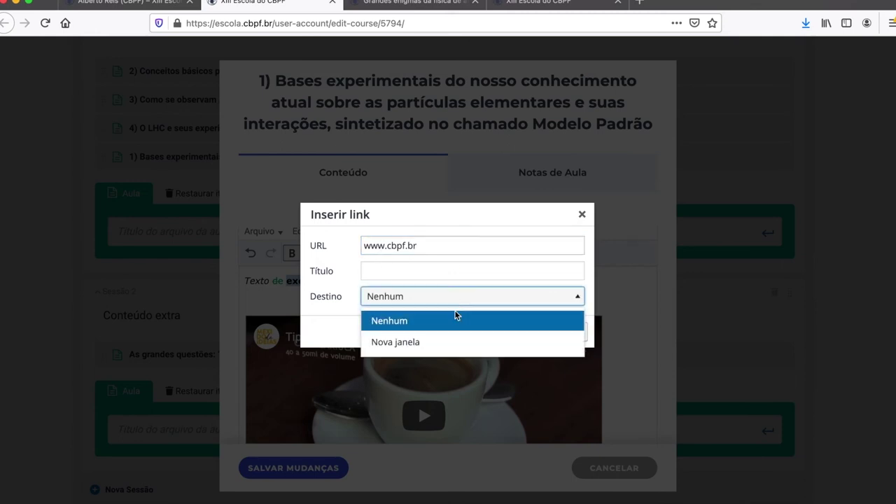
pyautogui.click(467, 336)
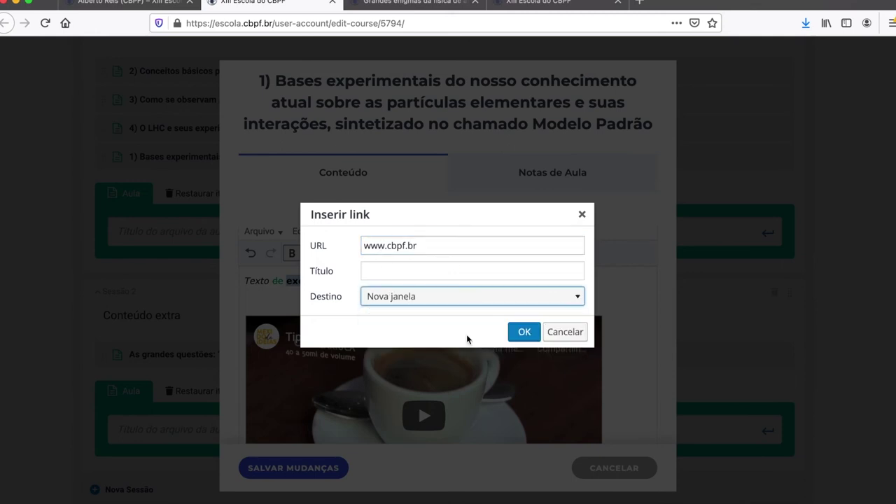
pyautogui.click(524, 333)
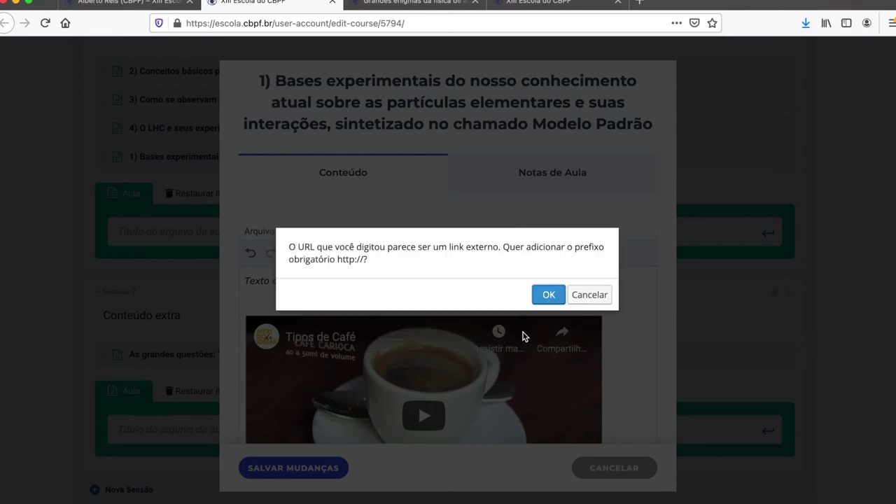
pyautogui.click(549, 295)
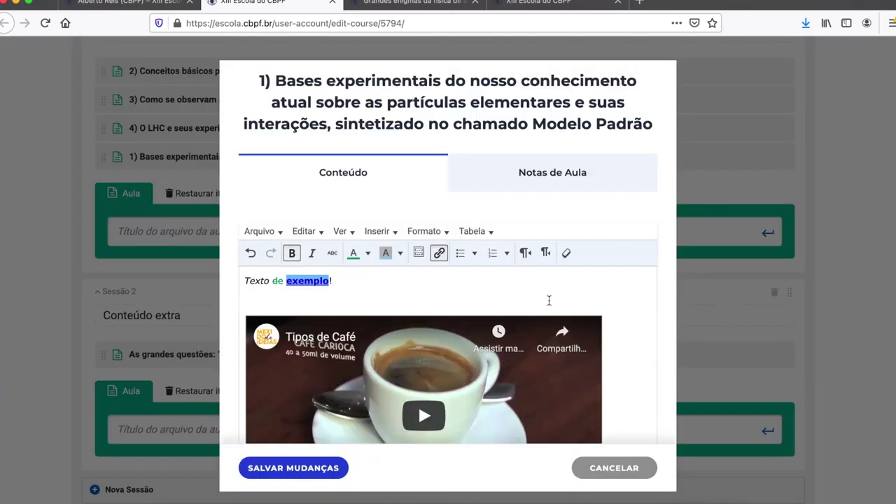
# - Save the edited lesson 1 to the course and reload its public page to check the content
pyautogui.click(343, 468)
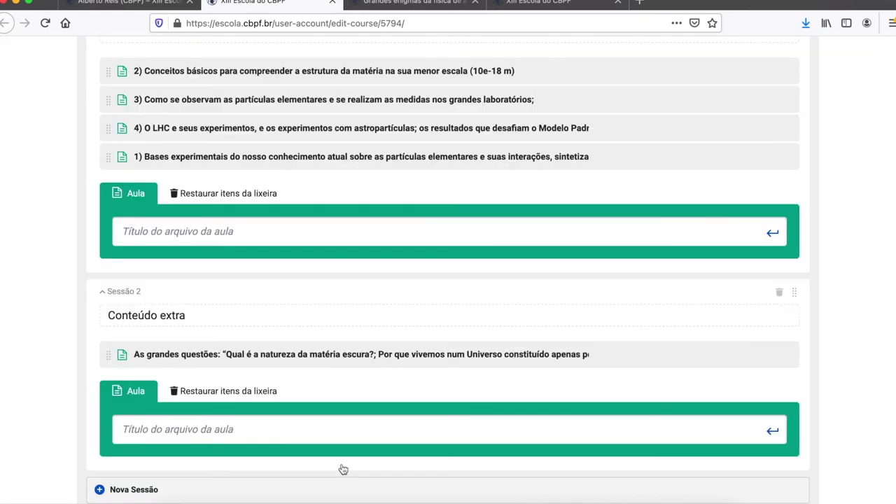
pyautogui.scroll(-5, 342, 467)
pyautogui.click(157, 398)
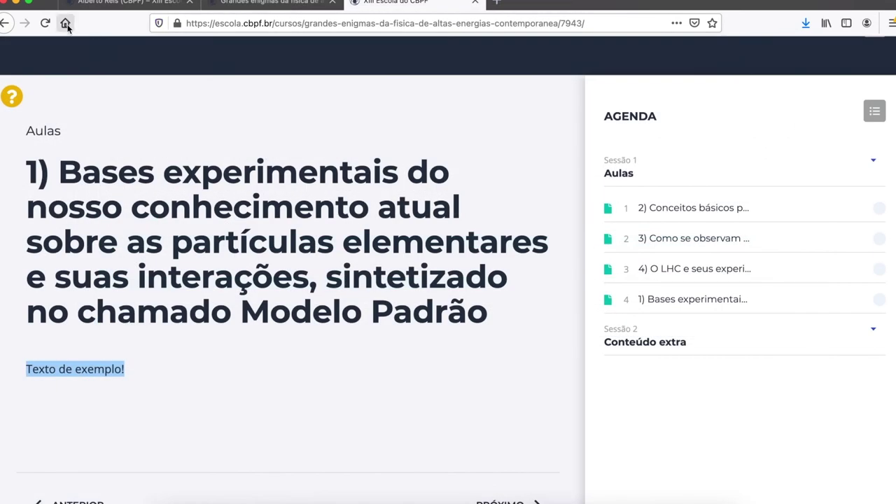
pyautogui.click(45, 23)
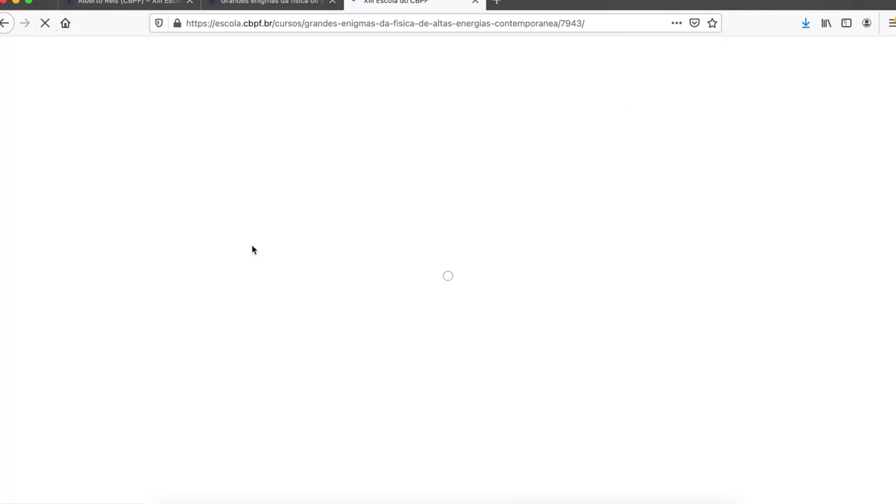
pyautogui.scroll(-3, 253, 249)
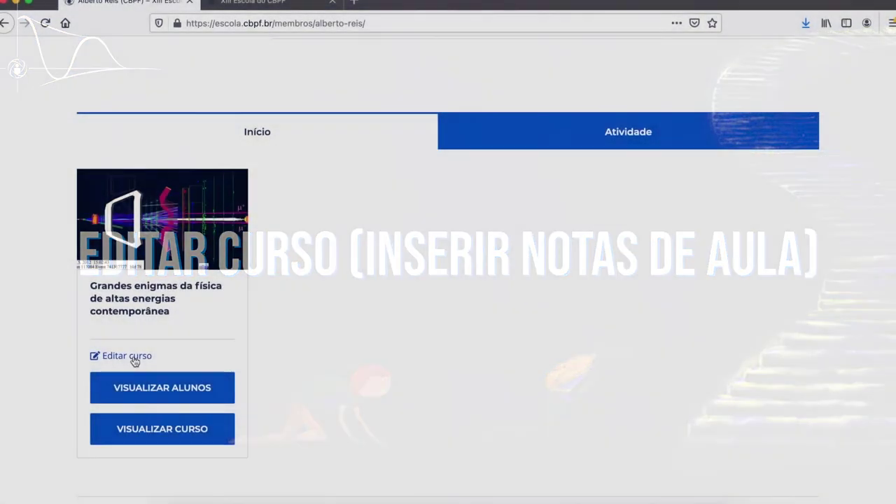
# - Open lesson 4 of the course for editing and set problemas com cabos em geral.png as the video thumbnail in its class notes
pyautogui.click(134, 359)
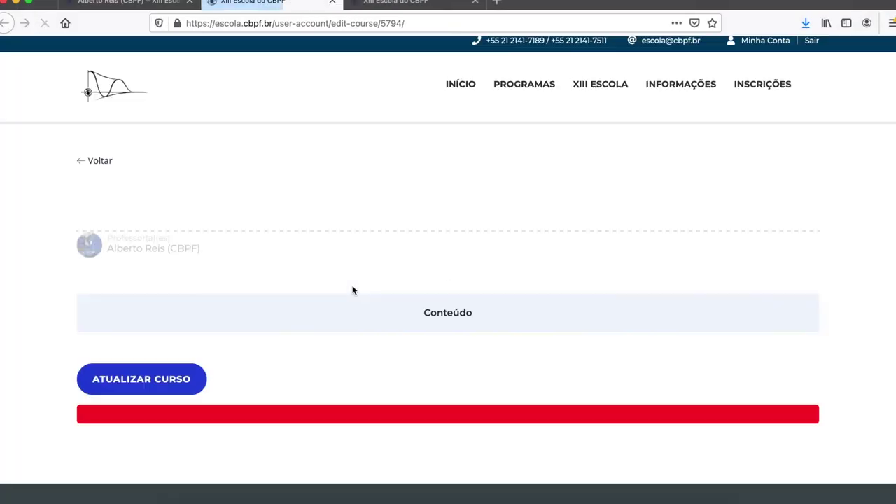
pyautogui.scroll(-5, 353, 290)
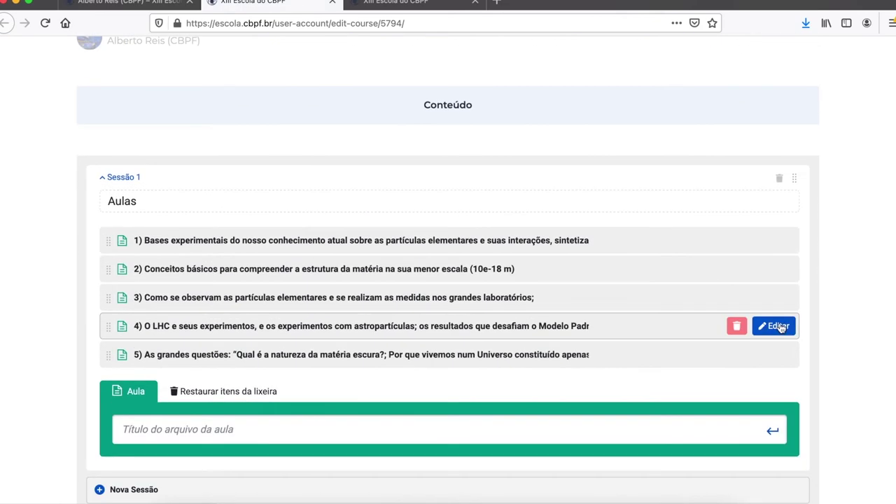
pyautogui.click(777, 327)
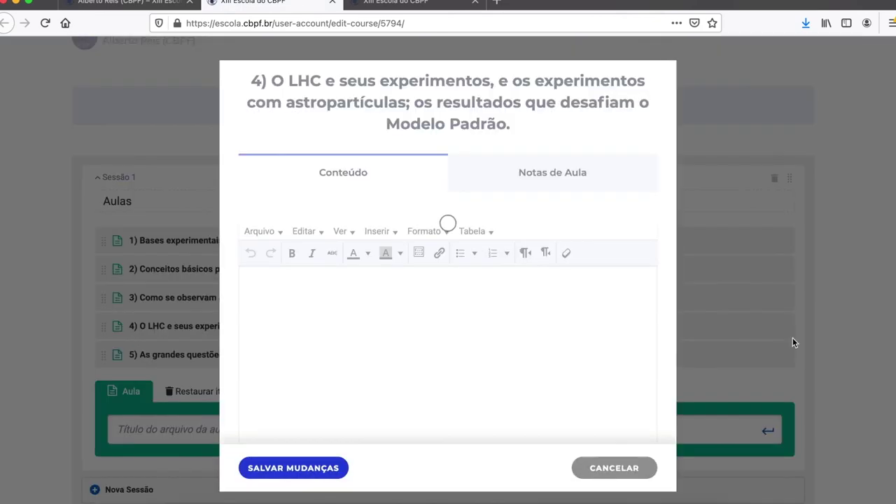
pyautogui.click(557, 172)
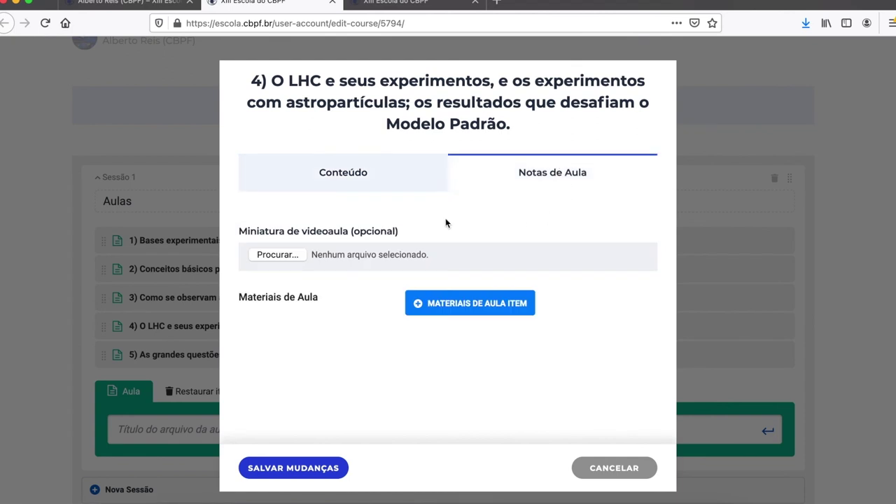
pyautogui.moveTo(259, 234); pyautogui.dragTo(357, 246)
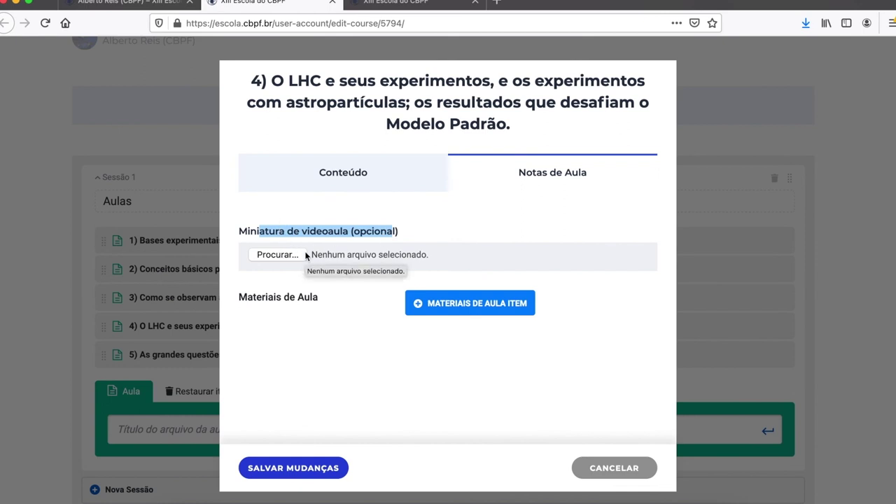
pyautogui.click(399, 236)
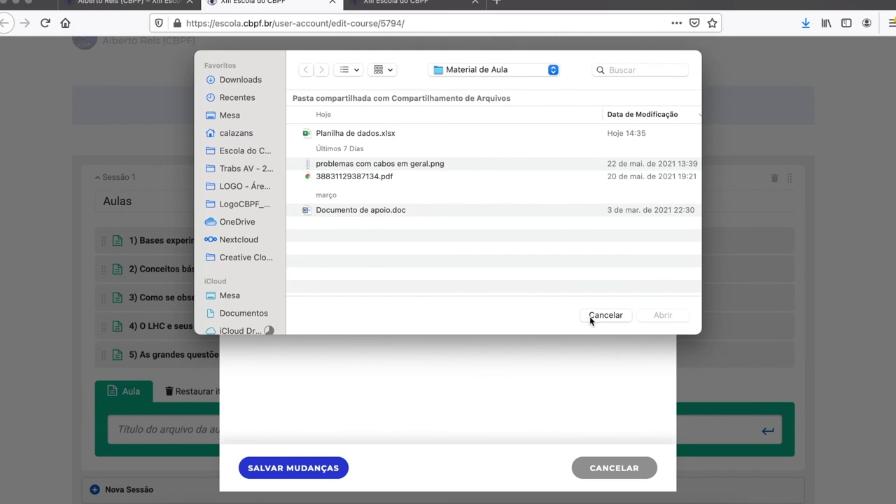
pyautogui.doubleClick(402, 163)
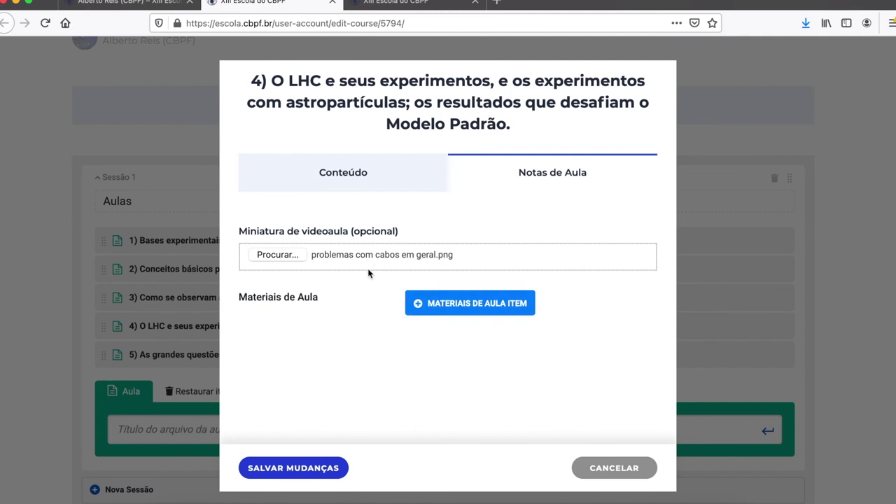
# - Add Planilha de dados.xlsx as the first class material, titled "Planilha de dados abordados na aula"
pyautogui.click(458, 307)
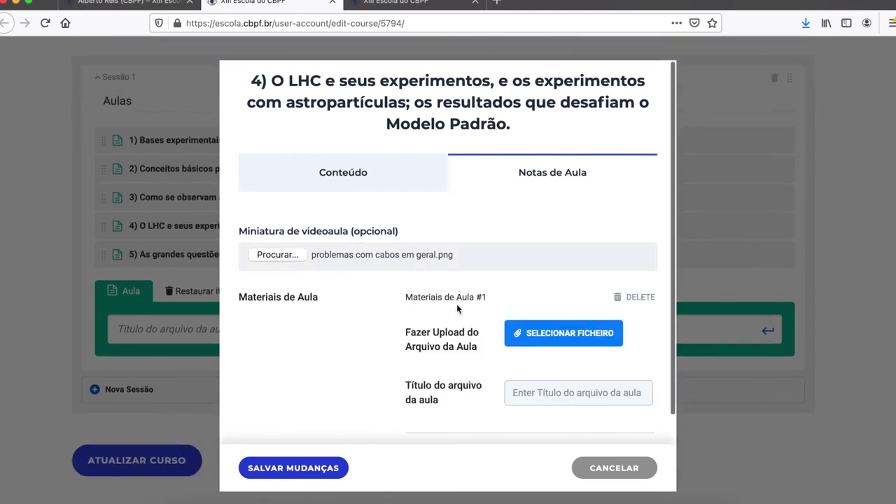
pyautogui.scroll(-1, 457, 308)
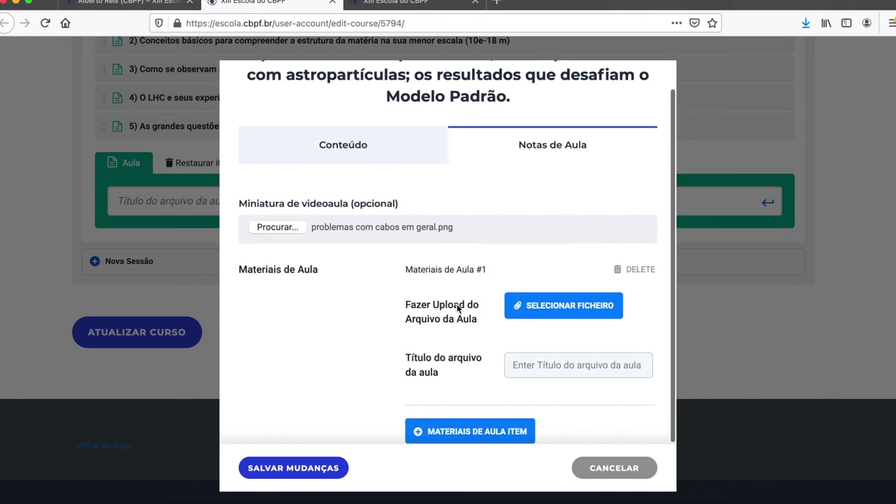
pyautogui.click(551, 314)
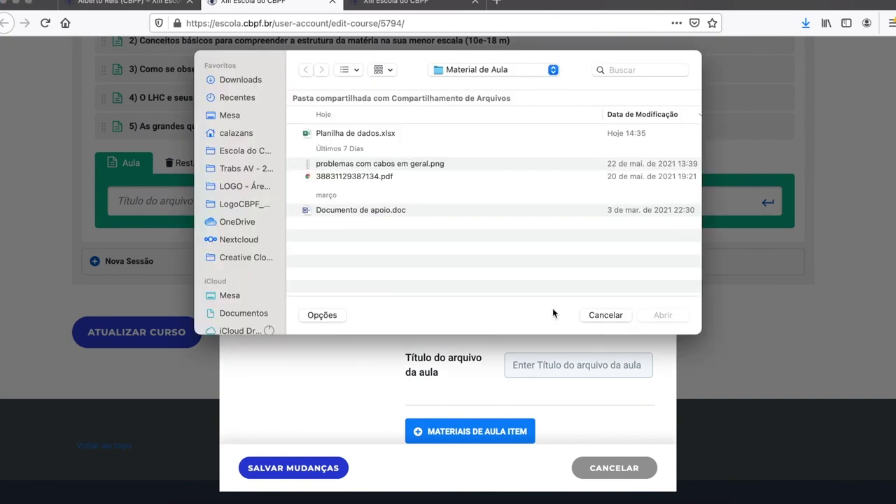
pyautogui.doubleClick(371, 133)
pyautogui.click(573, 365)
pyautogui.write('Planilha de dados abordados na aula')
# - Add Documento de apoio.doc, titled "Arquivo anexo", and 38831129387134.pdf, titled "Tabela geral", as the second and third class materials
pyautogui.click(490, 430)
pyautogui.scroll(-5, 491, 430)
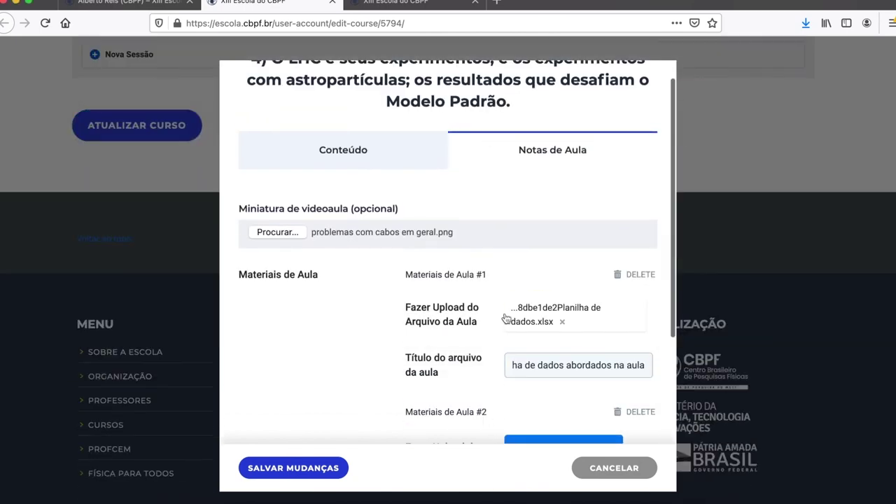
pyautogui.click(556, 308)
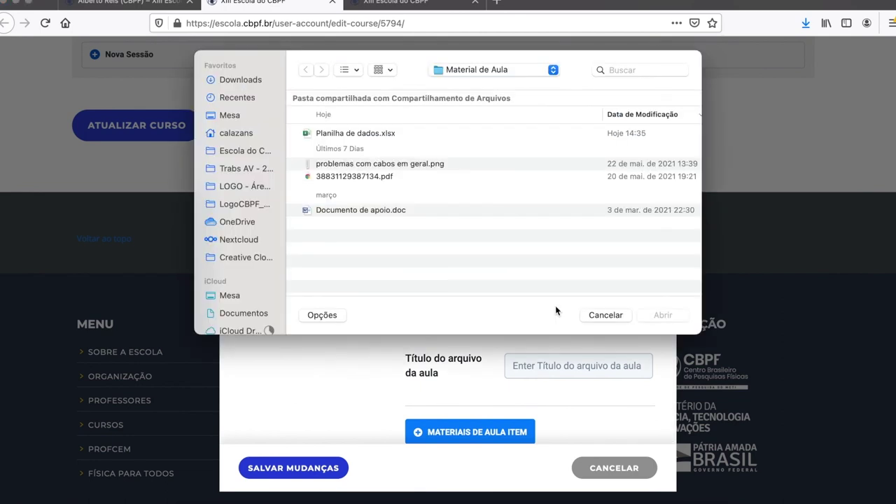
pyautogui.doubleClick(366, 211)
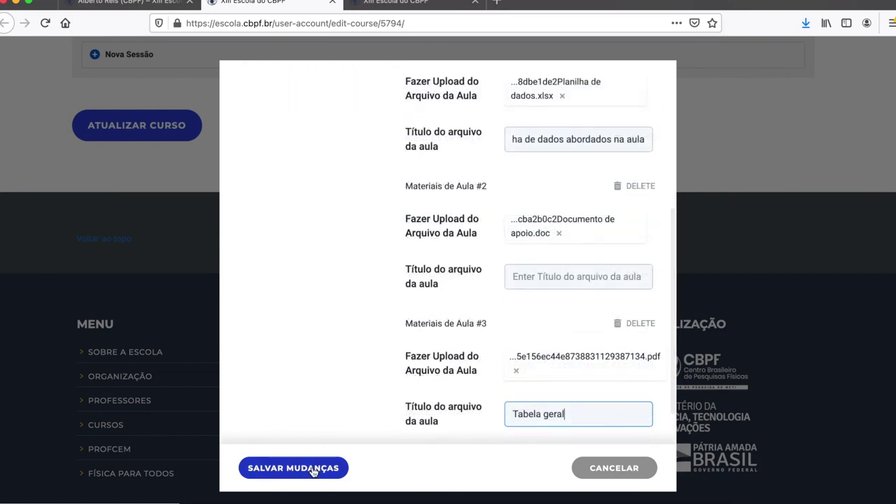
# - Save the changes to lesson 4 and update the course
pyautogui.click(313, 469)
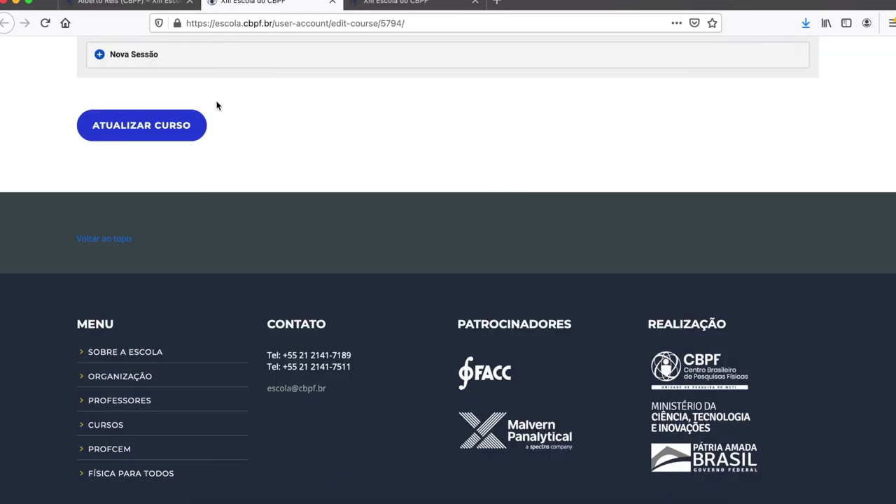
pyautogui.scroll(5, 198, 119)
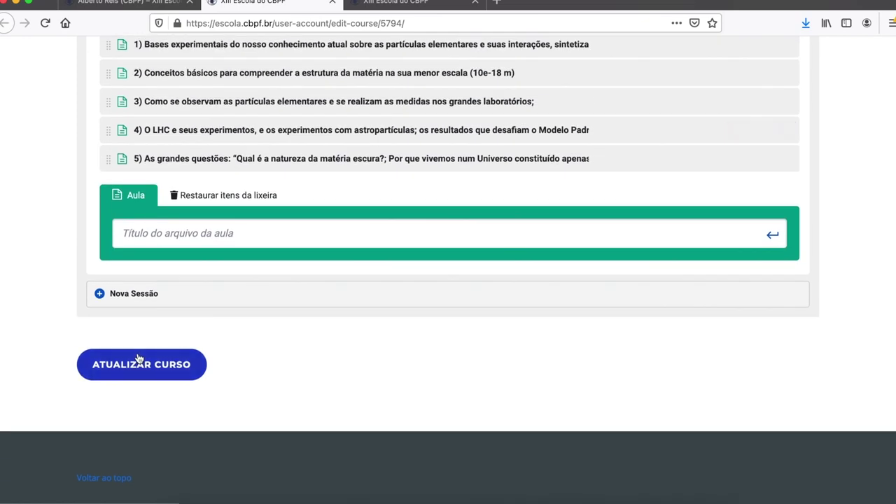
pyautogui.click(139, 360)
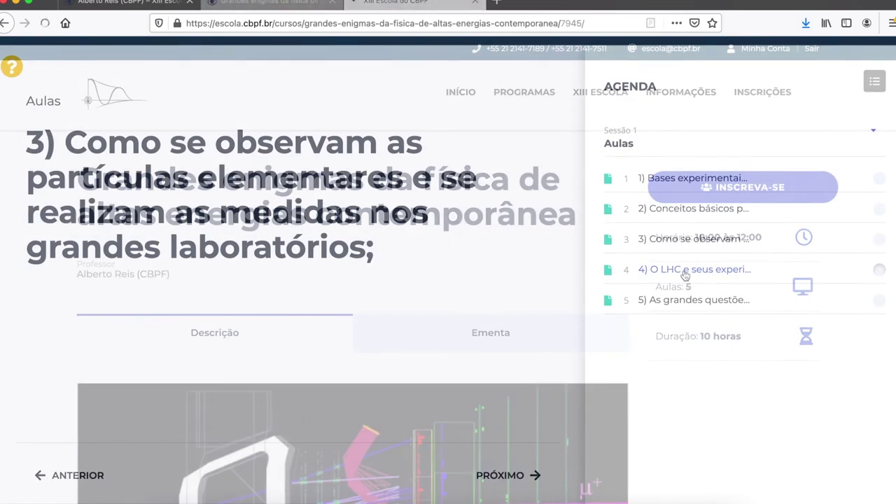
# - Open lesson 4 from the public course agenda and check its list of attached class materials
pyautogui.click(685, 273)
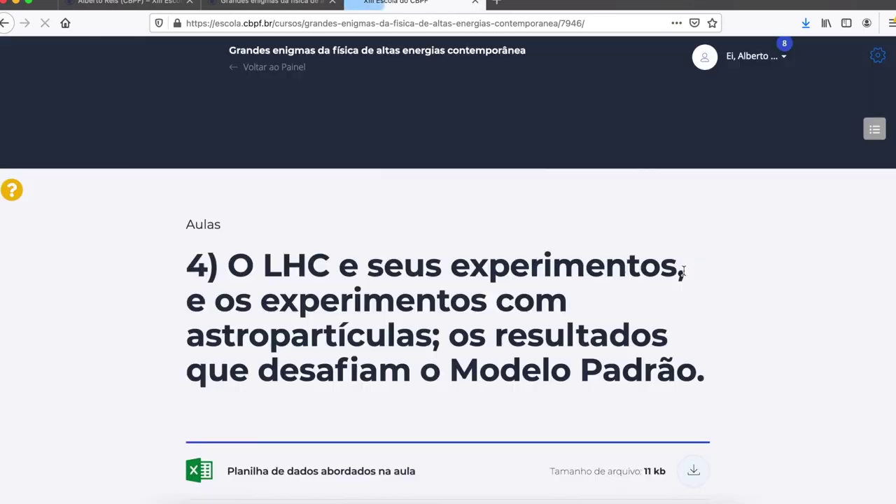
pyautogui.scroll(-3, 472, 270)
pyautogui.scroll(-2, 472, 270)
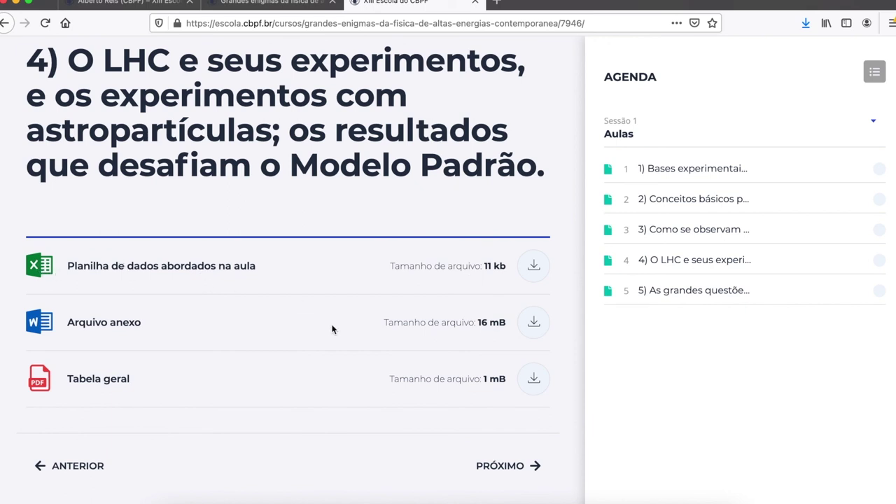
# - Check the download options of the "Planilha de dados abordados na aula" and "Arquivo anexo" files, dismissing each without downloading
pyautogui.click(537, 270)
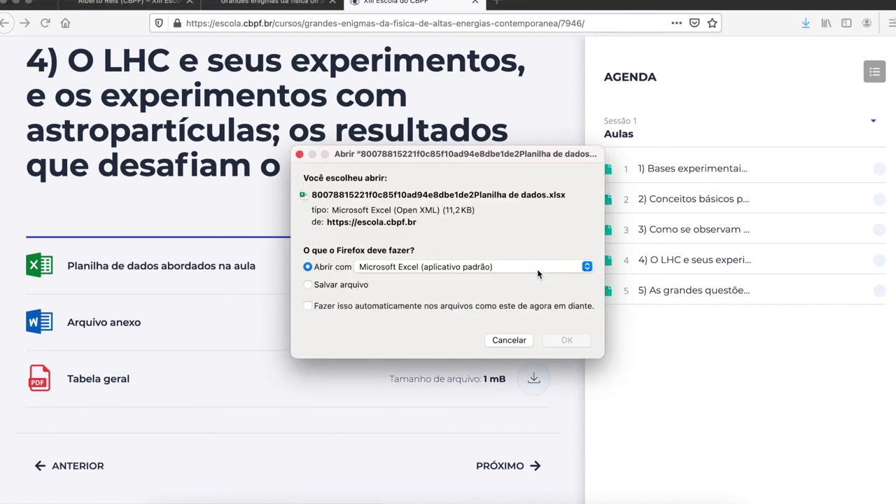
pyautogui.click(521, 340)
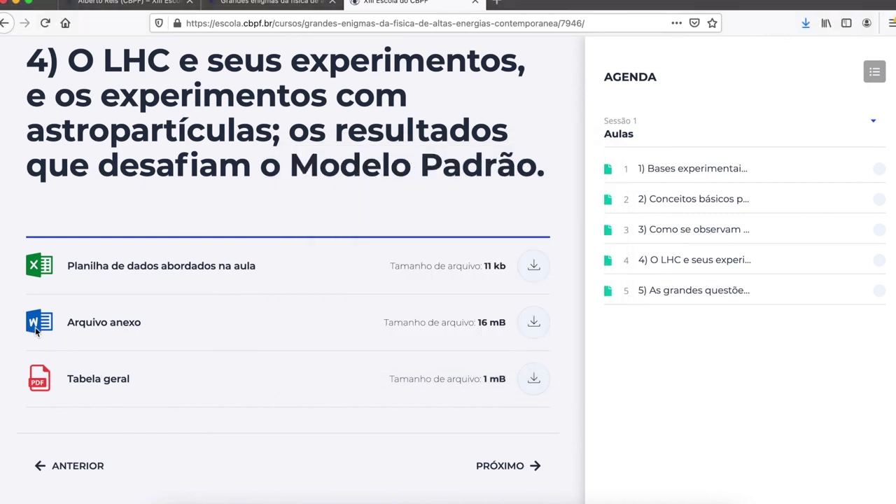
pyautogui.click(536, 327)
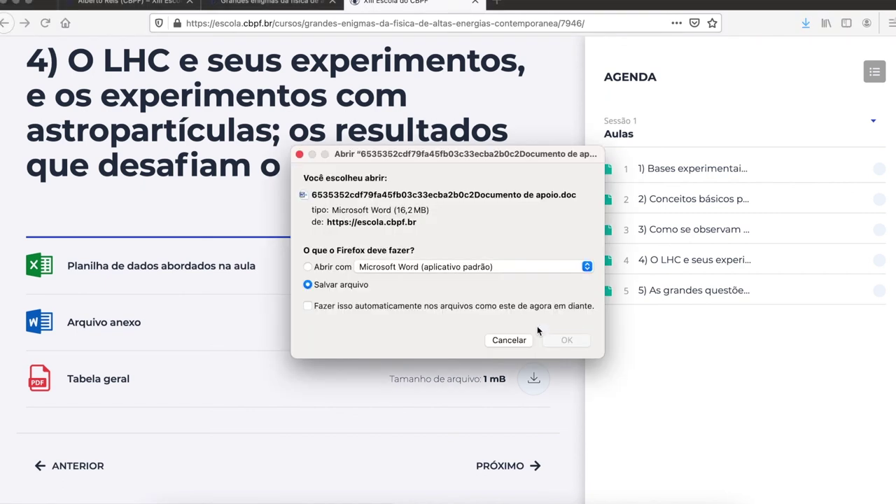
pyautogui.click(510, 341)
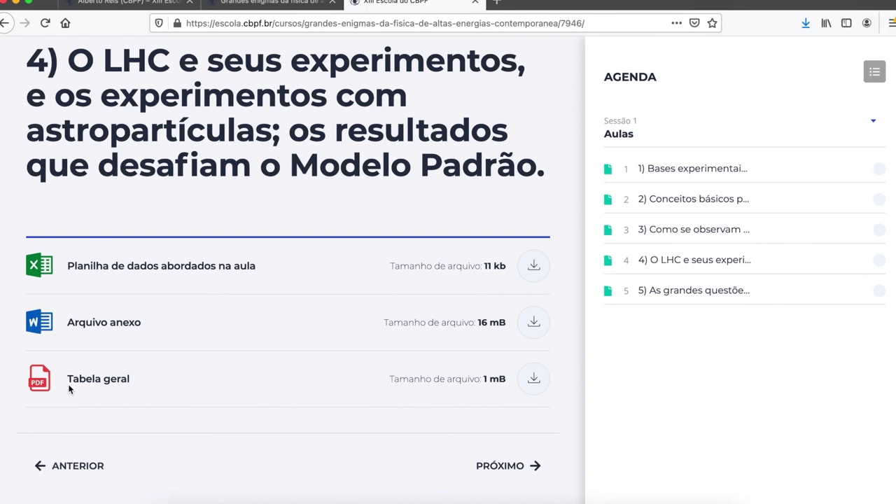